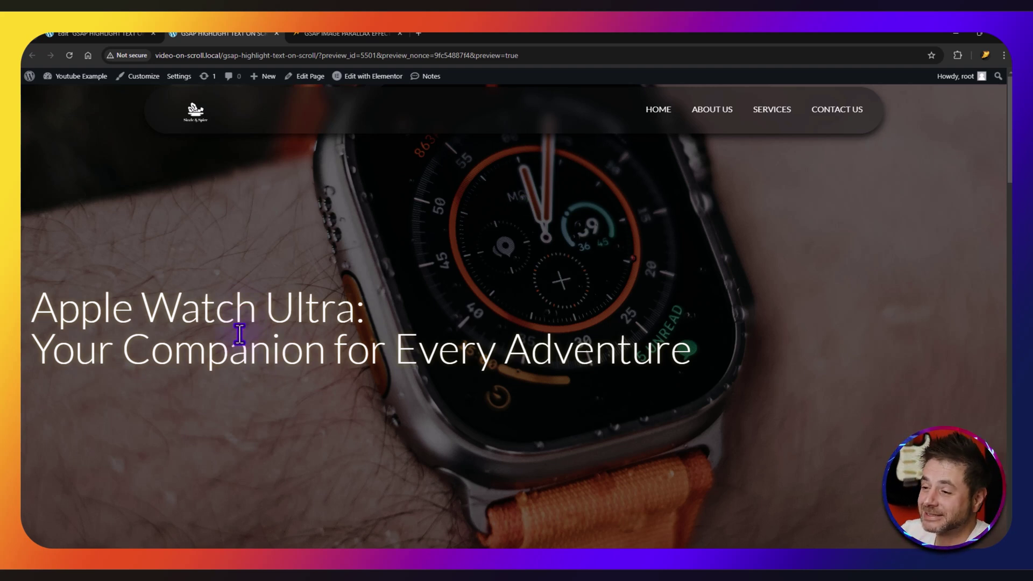
Scroll down the live page to show the headings highlighting character by character.
{"action": "scroll", "coordinate": [215, 318], "scroll_direction": "down", "scroll_amount": 5}
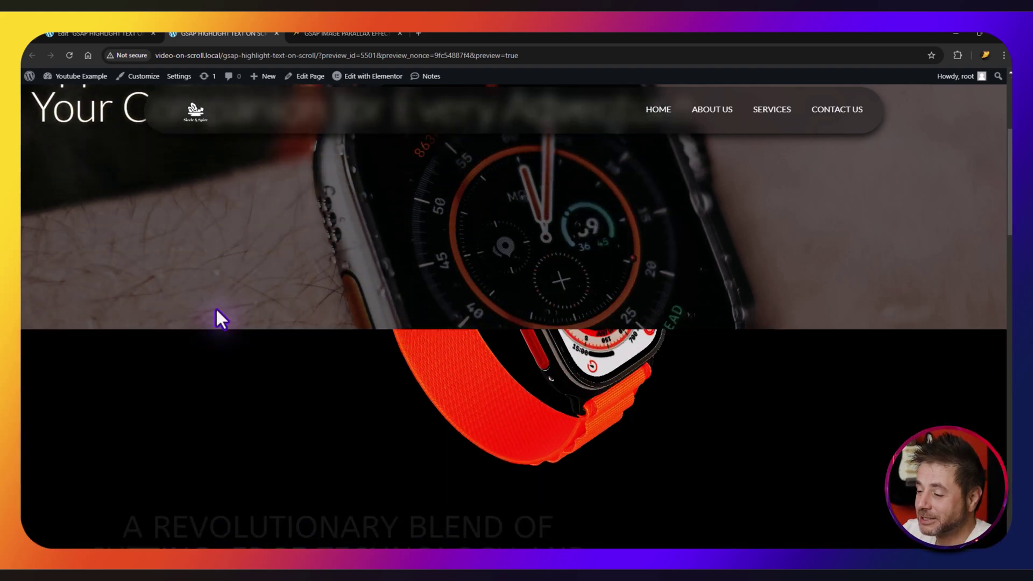
{"action": "scroll", "coordinate": [216, 311], "scroll_direction": "down", "scroll_amount": 5}
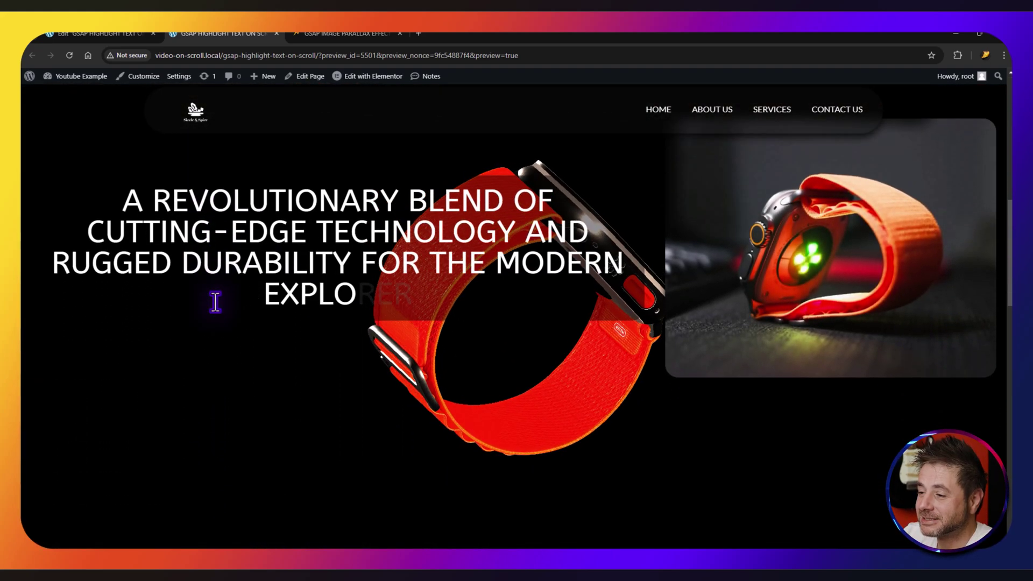
{"action": "scroll", "coordinate": [216, 311], "scroll_direction": "up", "scroll_amount": 5}
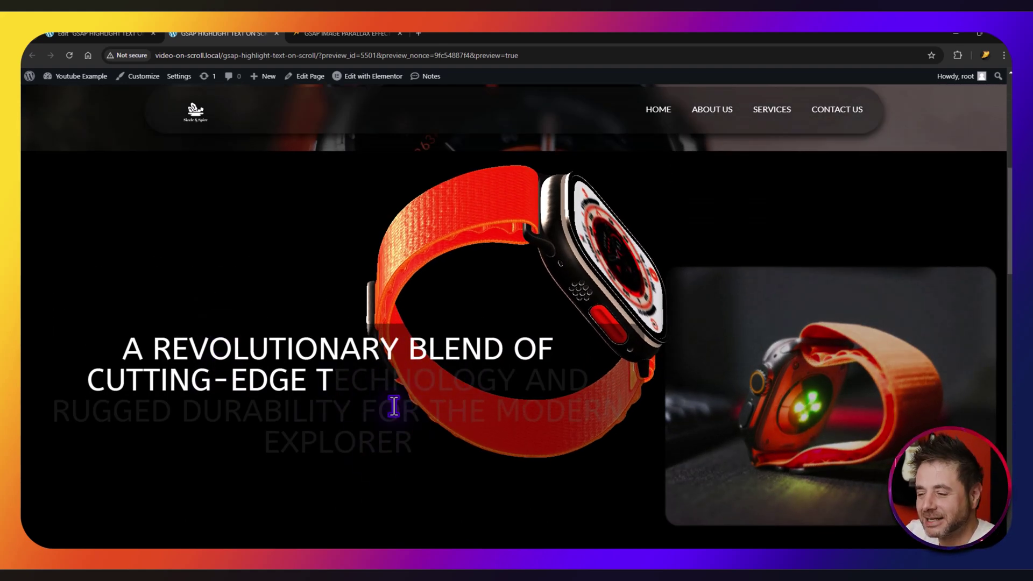
{"action": "scroll", "coordinate": [445, 434], "scroll_direction": "down", "scroll_amount": 3}
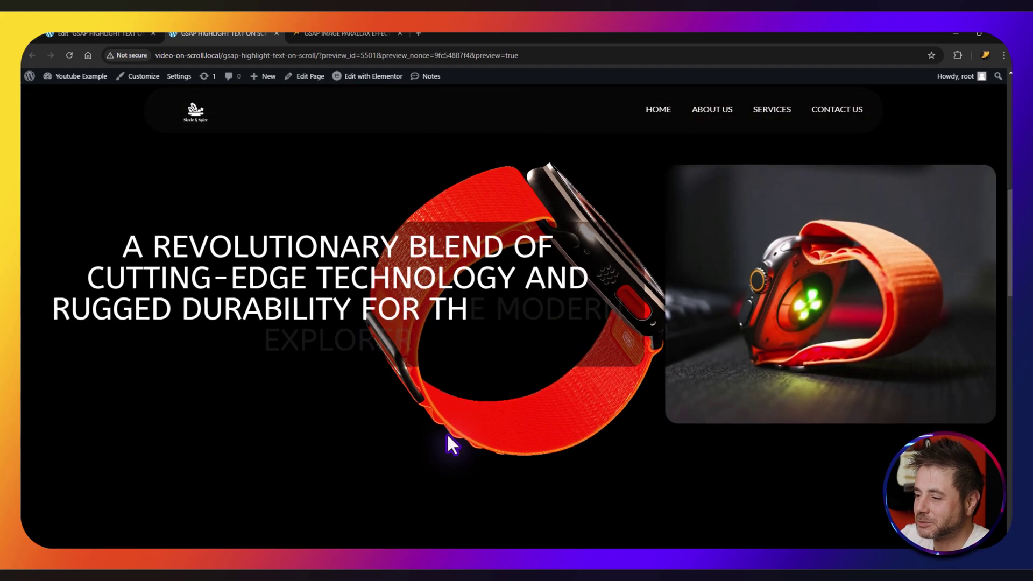
{"action": "scroll", "coordinate": [446, 432], "scroll_direction": "down", "scroll_amount": 2}
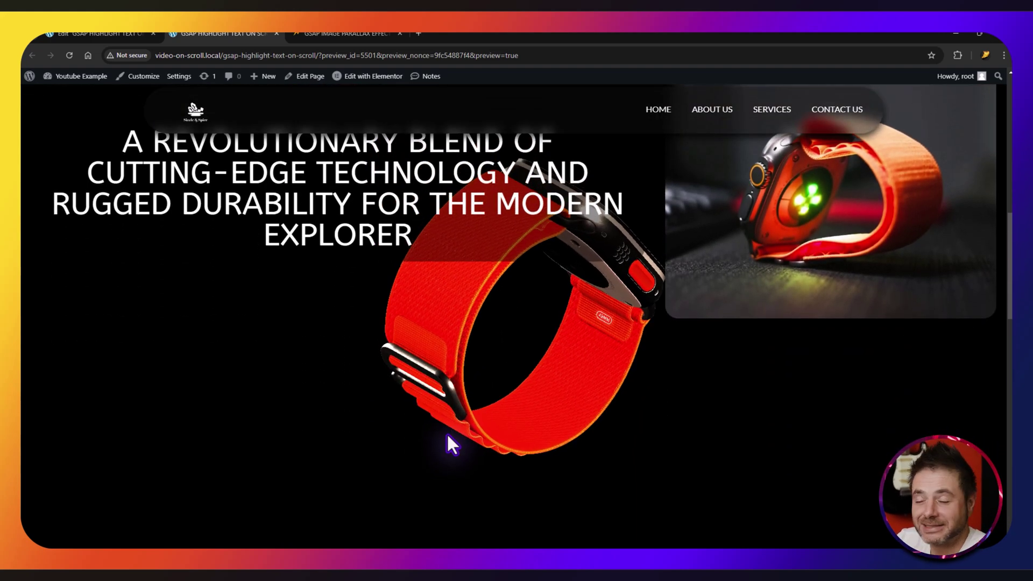
{"action": "scroll", "coordinate": [448, 436], "scroll_direction": "down", "scroll_amount": 5}
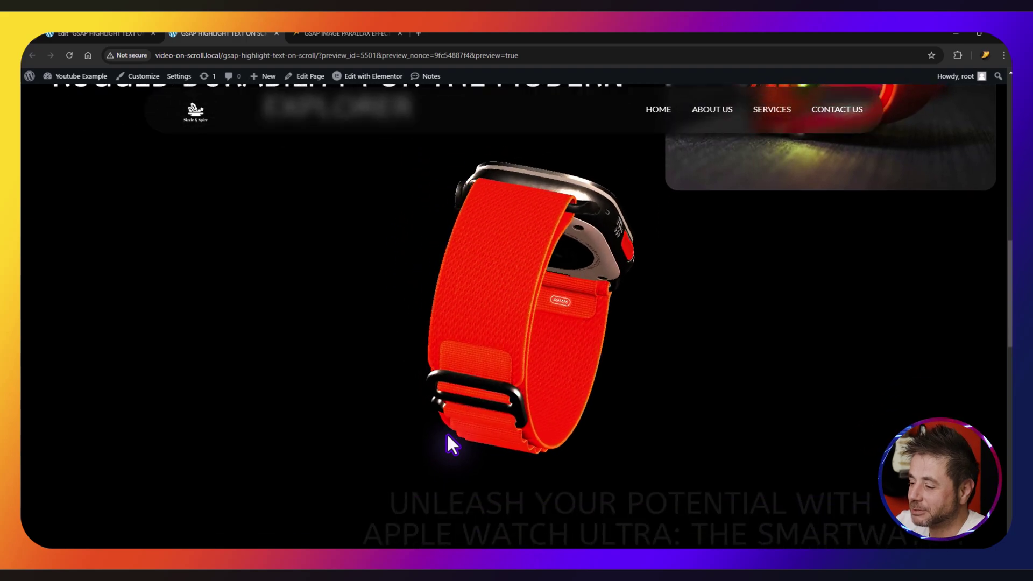
{"action": "scroll", "coordinate": [450, 434], "scroll_direction": "down", "scroll_amount": 3}
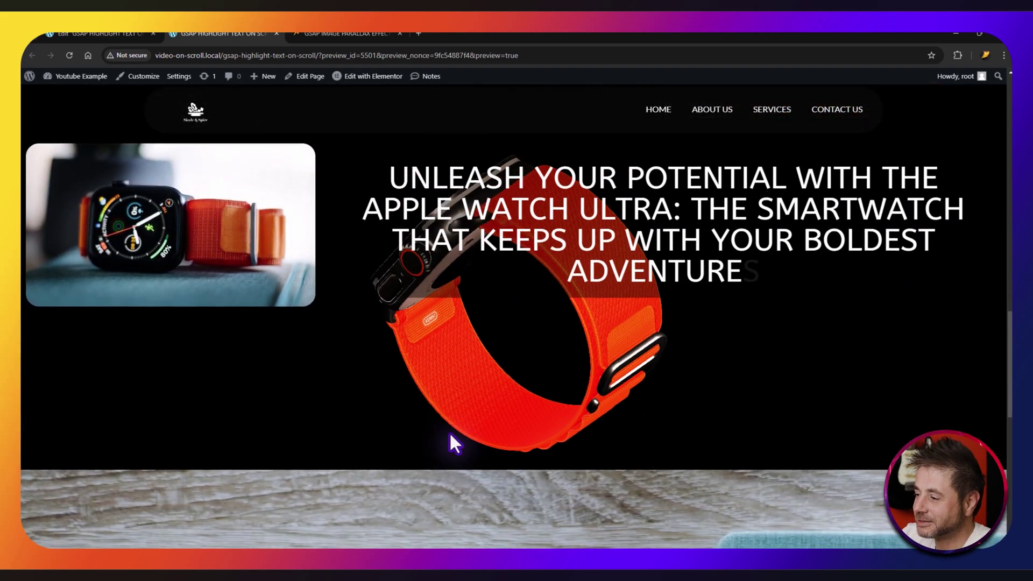
{"action": "scroll", "coordinate": [449, 435], "scroll_direction": "down", "scroll_amount": 5}
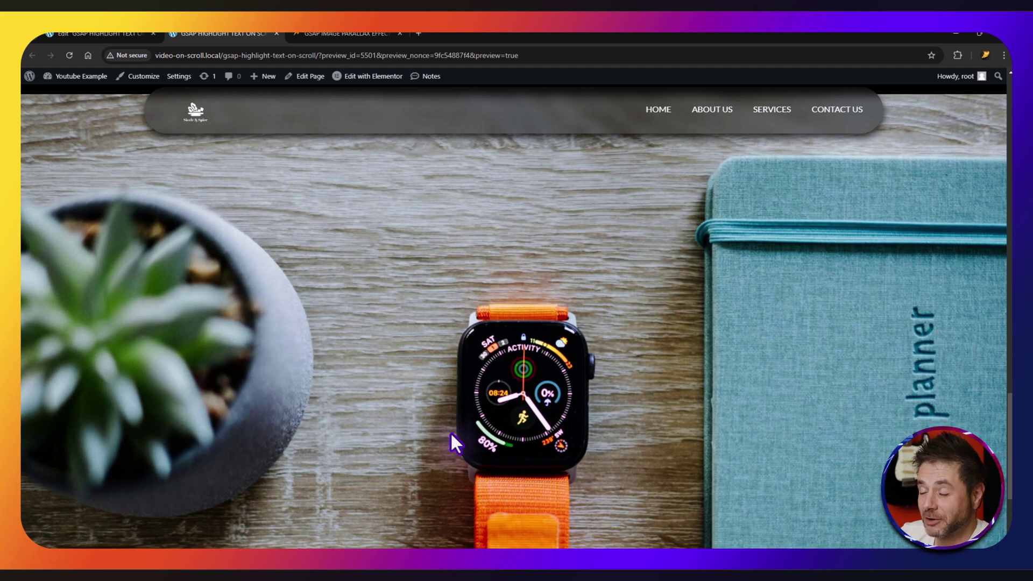
Scroll back up the preview, then switch to the editor for the blank page.
{"action": "scroll", "coordinate": [446, 478], "scroll_direction": "up", "scroll_amount": 5}
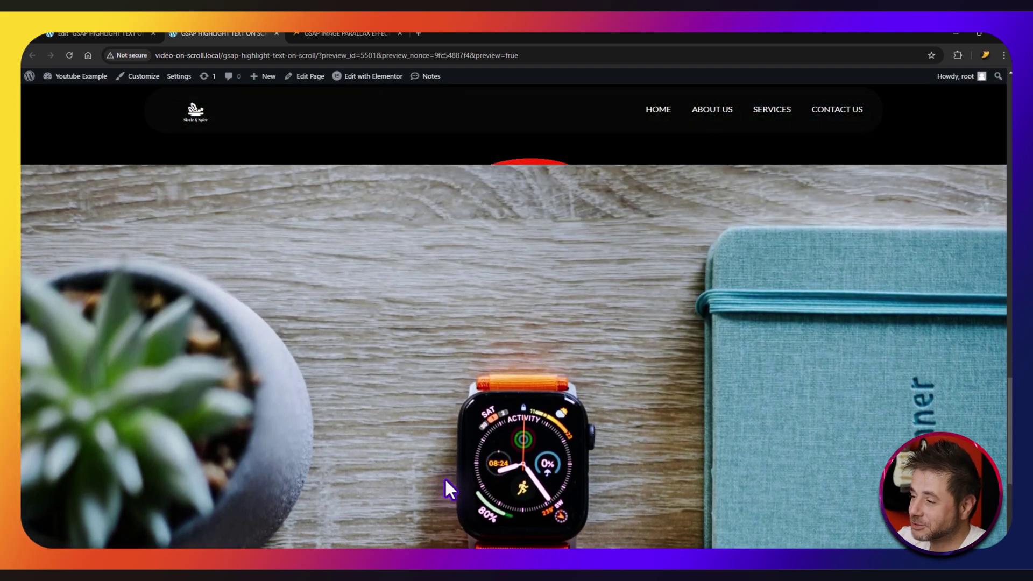
{"action": "scroll", "coordinate": [446, 480], "scroll_direction": "up", "scroll_amount": 8}
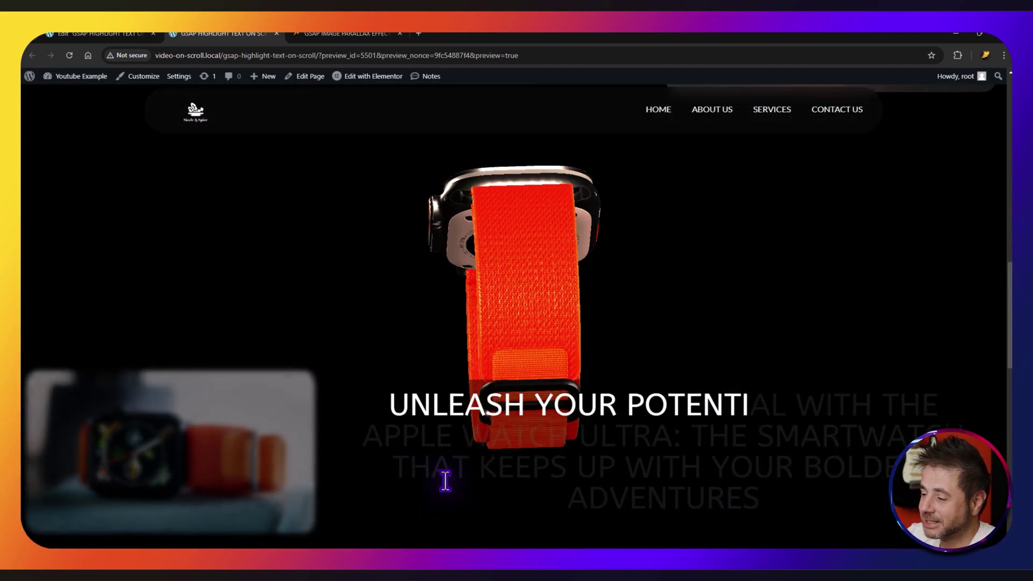
{"action": "scroll", "coordinate": [444, 477], "scroll_direction": "up", "scroll_amount": 10}
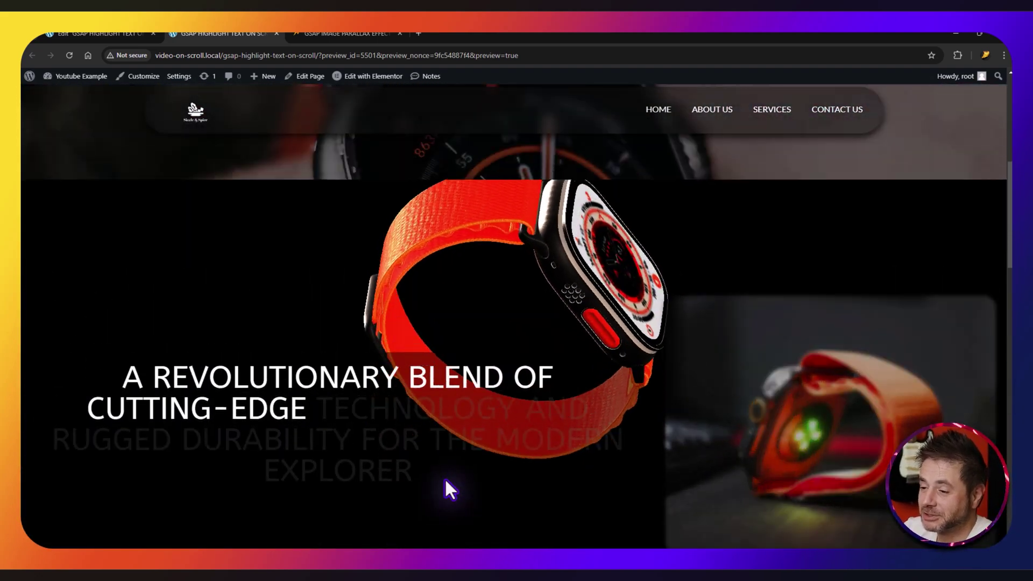
{"action": "scroll", "coordinate": [444, 480], "scroll_direction": "up", "scroll_amount": 2}
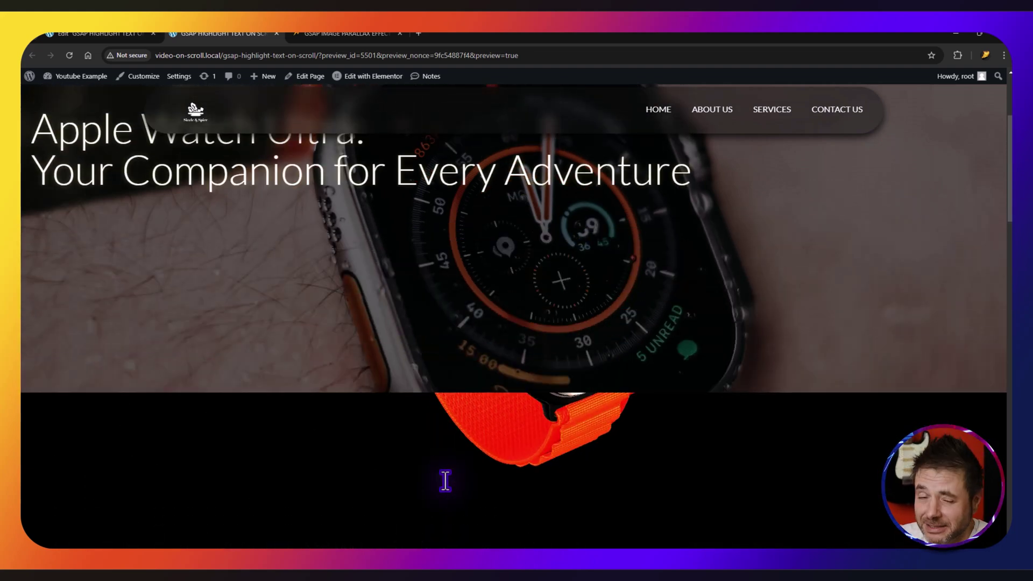
{"action": "scroll", "coordinate": [445, 480], "scroll_direction": "up", "scroll_amount": 4}
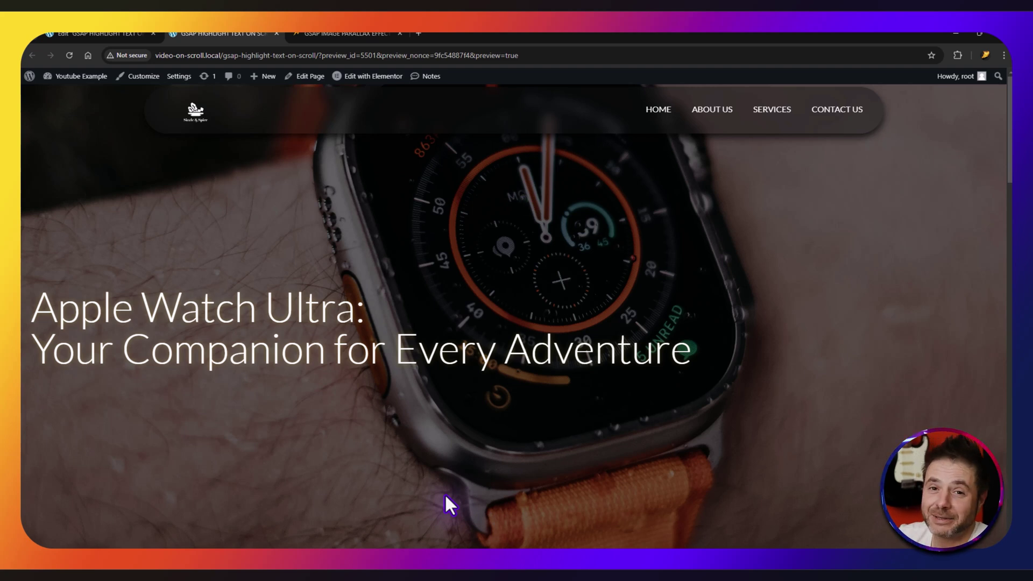
{"action": "key", "text": "ctrl+shift+Tab"}
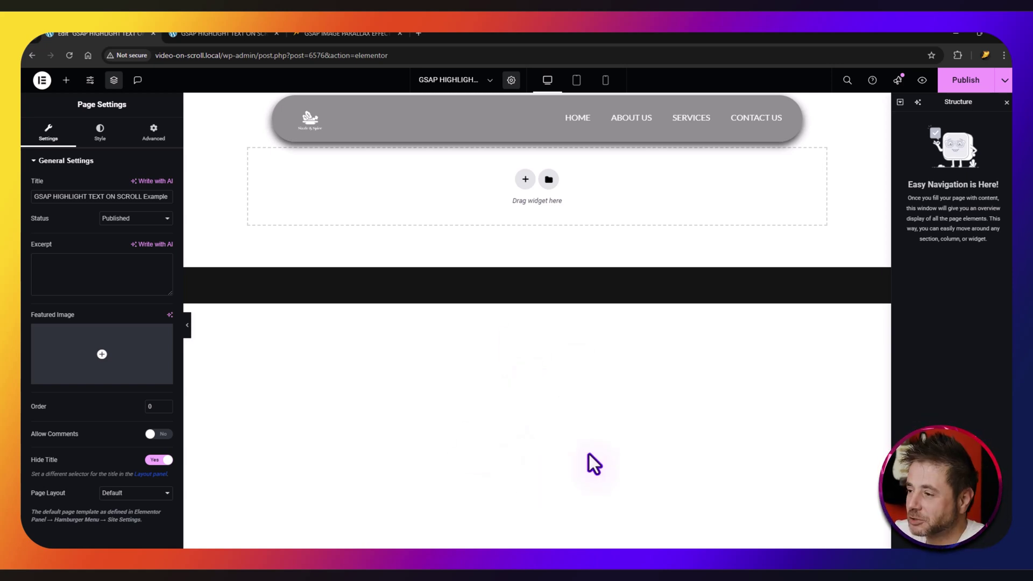
Add a single-column container with content width set to Full Width at 100%.
{"action": "left_click", "coordinate": [525, 179]}
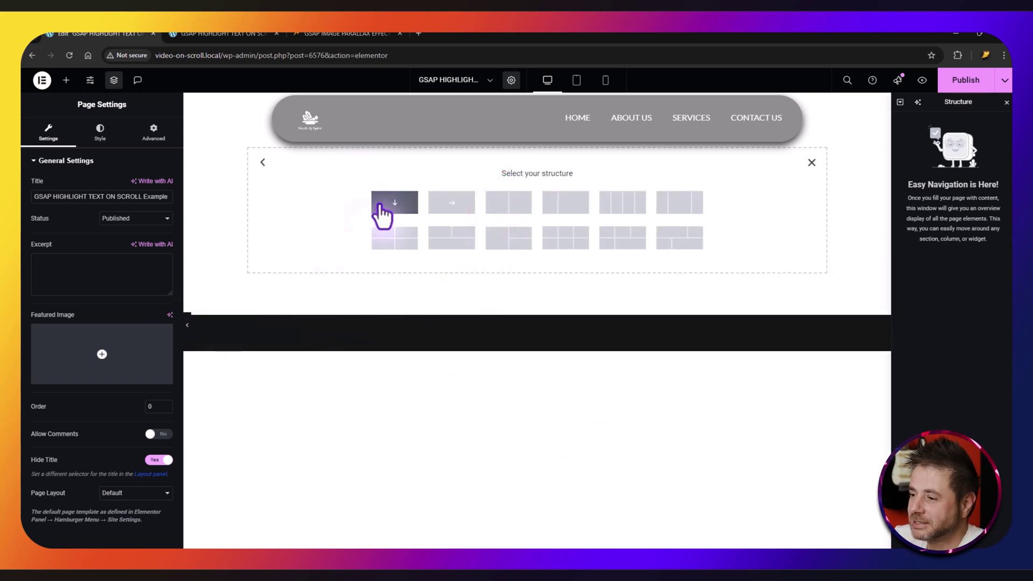
{"action": "left_click", "coordinate": [385, 206]}
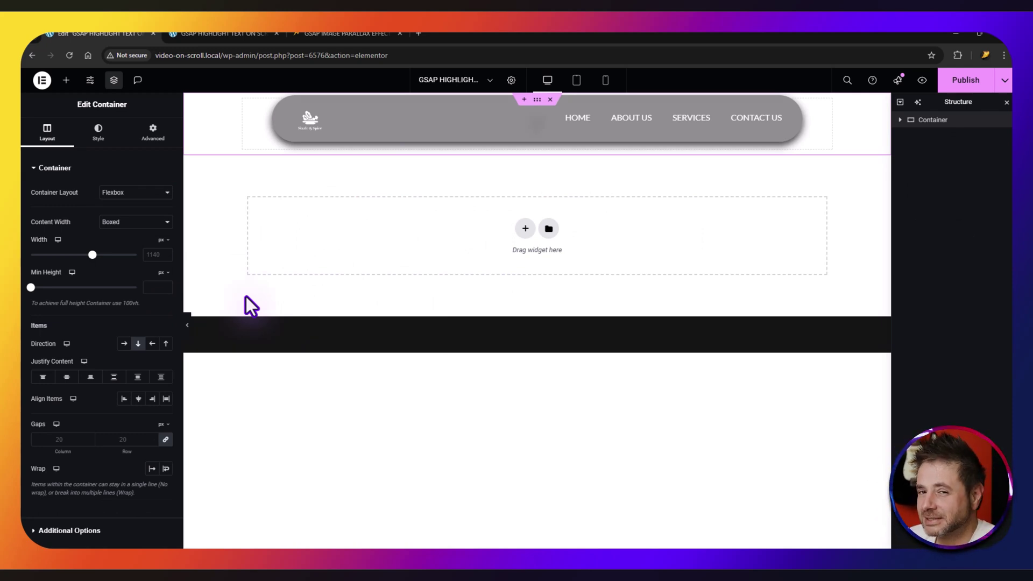
{"action": "left_click", "coordinate": [118, 222]}
{"action": "left_click", "coordinate": [119, 248]}
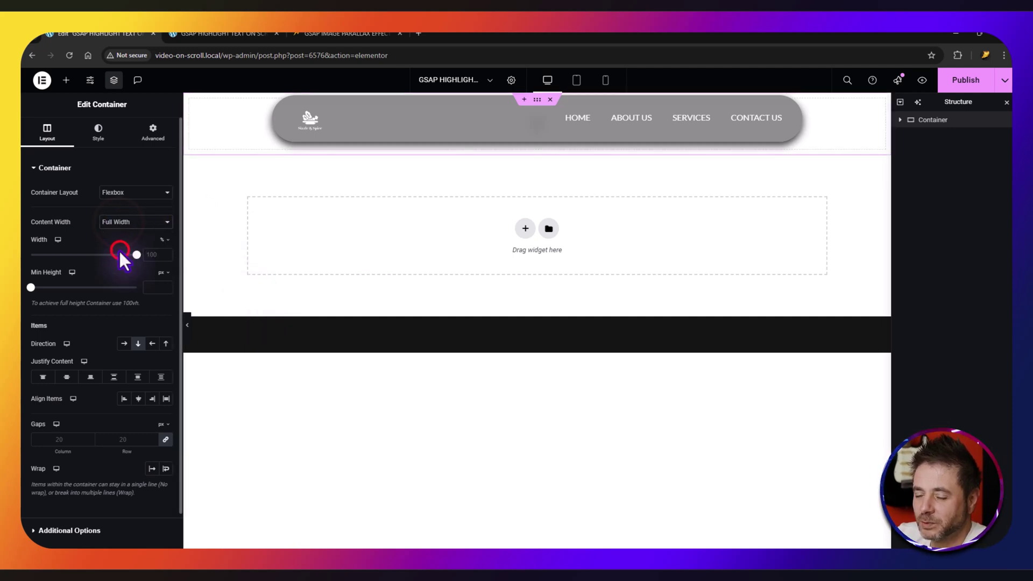
{"action": "left_click", "coordinate": [137, 255]}
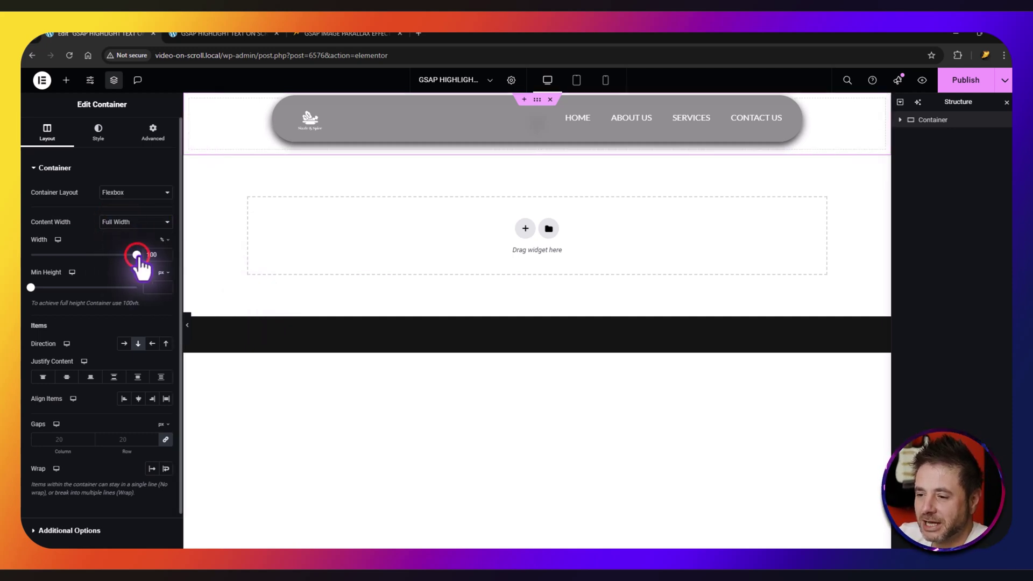
Set the container's top padding to 0.
{"action": "left_click", "coordinate": [152, 132]}
{"action": "left_click", "coordinate": [39, 244]}
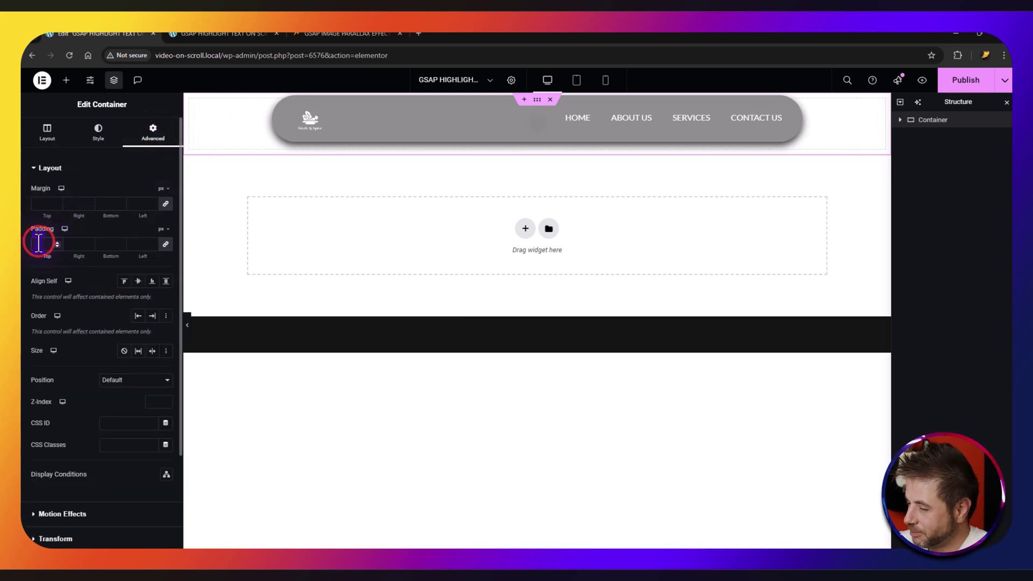
{"action": "type", "text": "0"}
{"action": "left_click", "coordinate": [98, 132]}
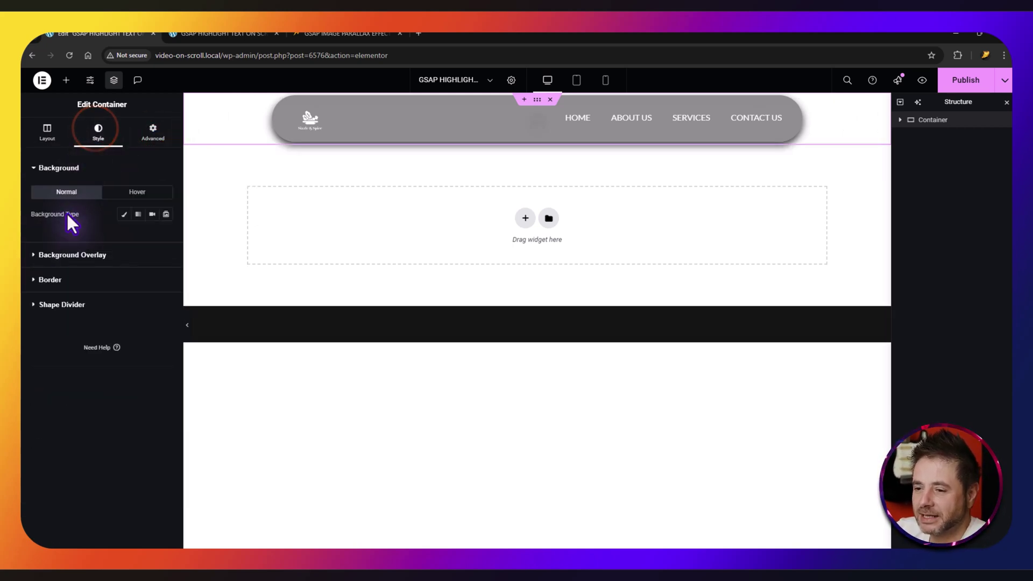
Give the container a classic background of the watch-on-desk photo, positioned Center Center.
{"action": "left_click", "coordinate": [123, 214]}
{"action": "left_click", "coordinate": [103, 296]}
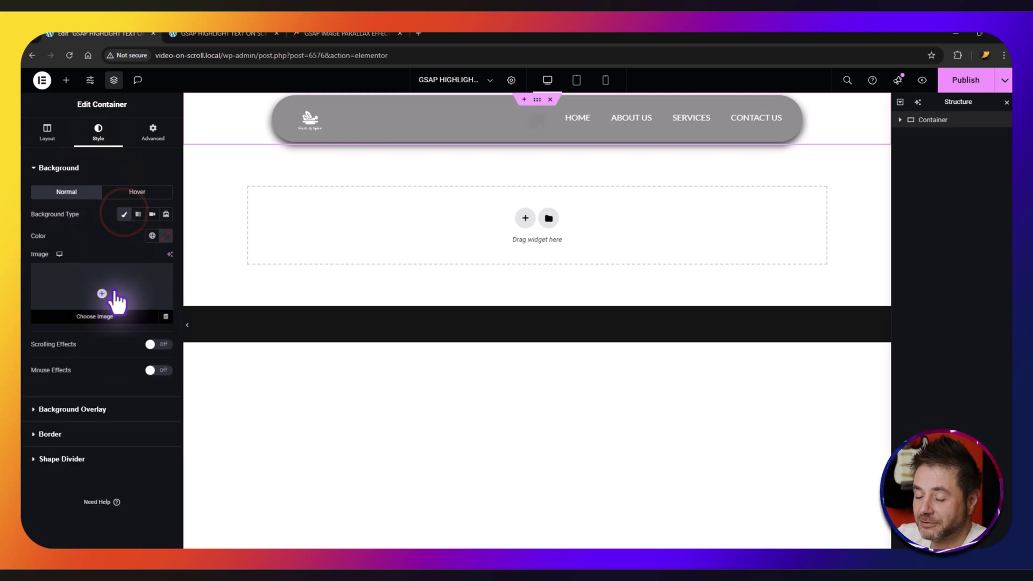
{"action": "left_click", "coordinate": [415, 210]}
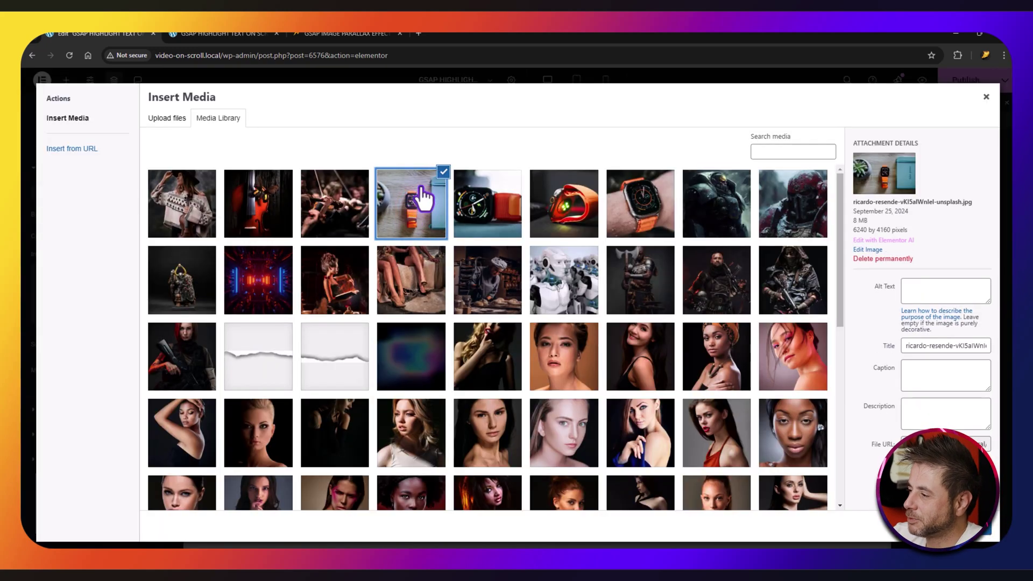
{"action": "left_click", "coordinate": [982, 541]}
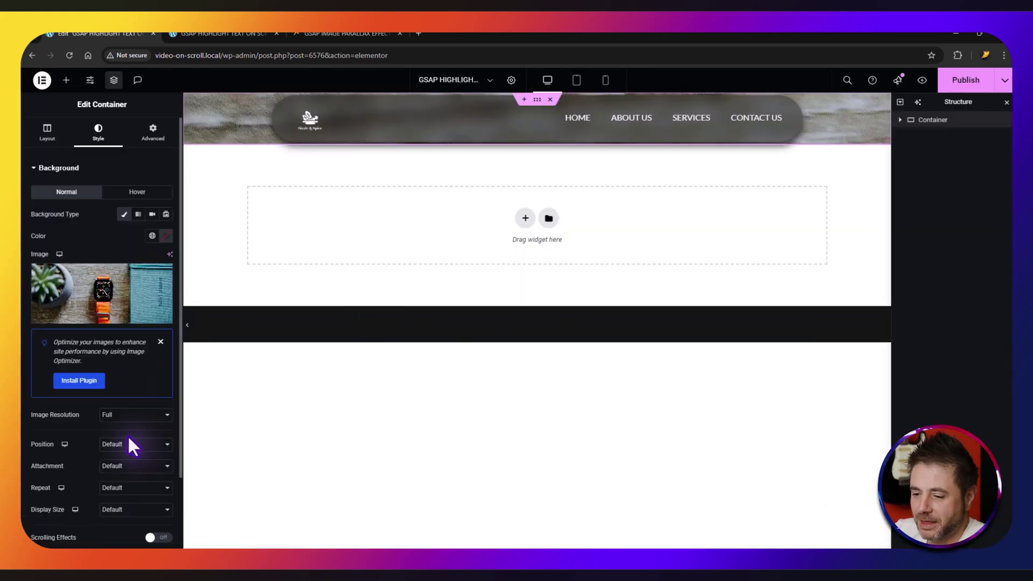
{"action": "left_click", "coordinate": [131, 445]}
Set background attachment to Fixed, repeat to Default, and display size to Cover.
{"action": "left_click", "coordinate": [133, 319]}
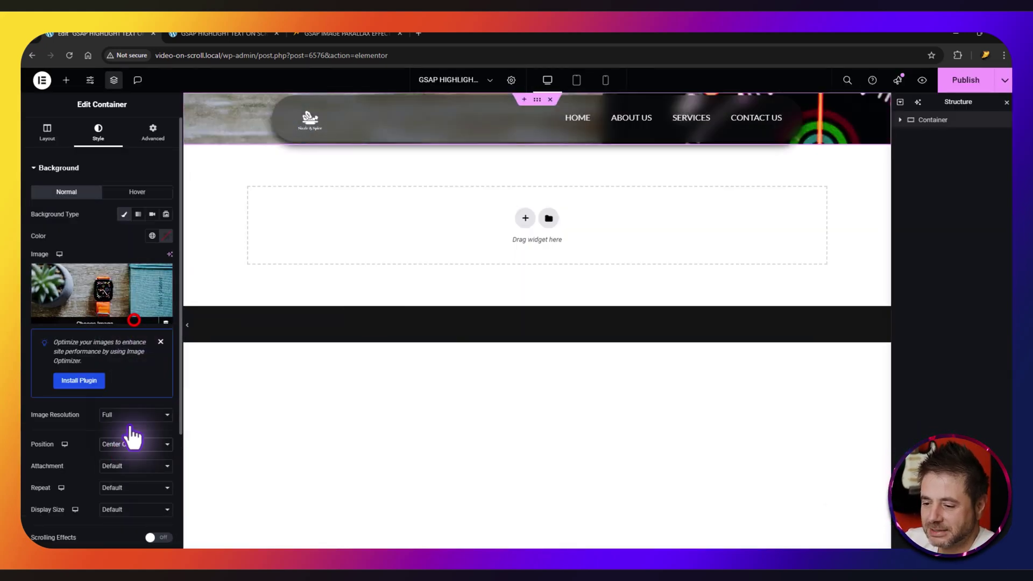
{"action": "left_click", "coordinate": [118, 466]}
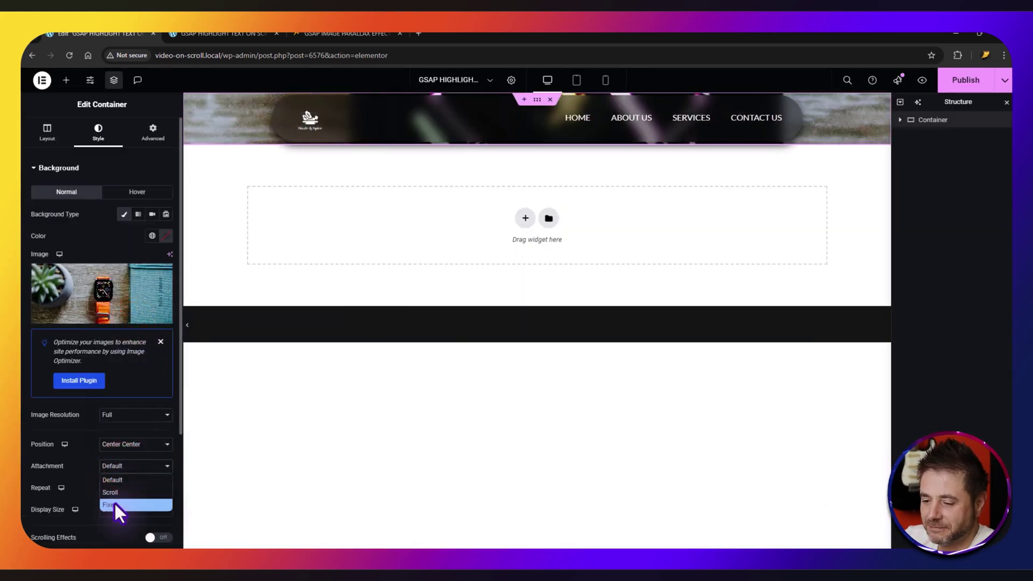
{"action": "left_click", "coordinate": [114, 502]}
{"action": "left_click", "coordinate": [120, 503]}
{"action": "left_click", "coordinate": [131, 442]}
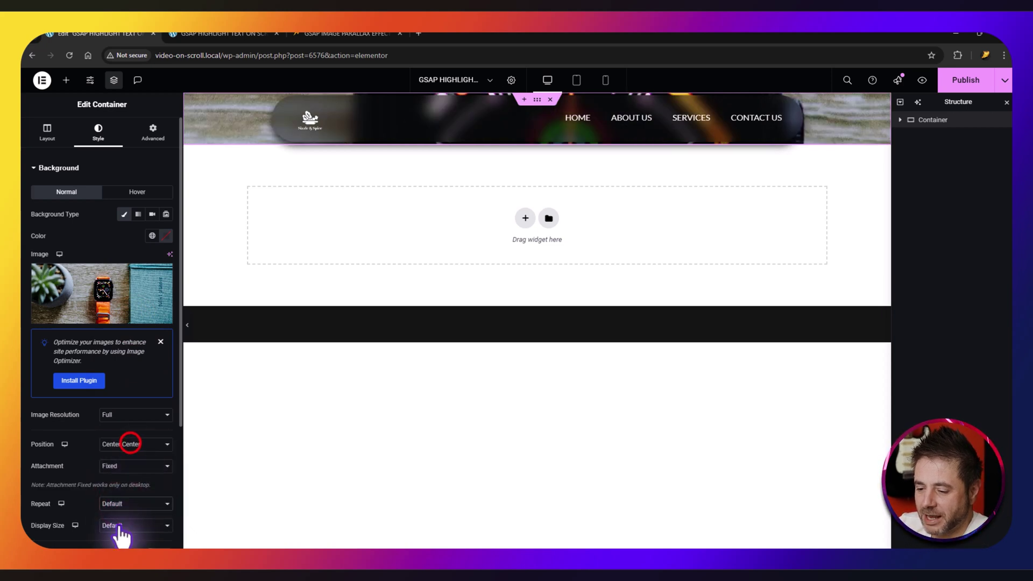
{"action": "left_click", "coordinate": [116, 526]}
{"action": "left_click", "coordinate": [120, 487]}
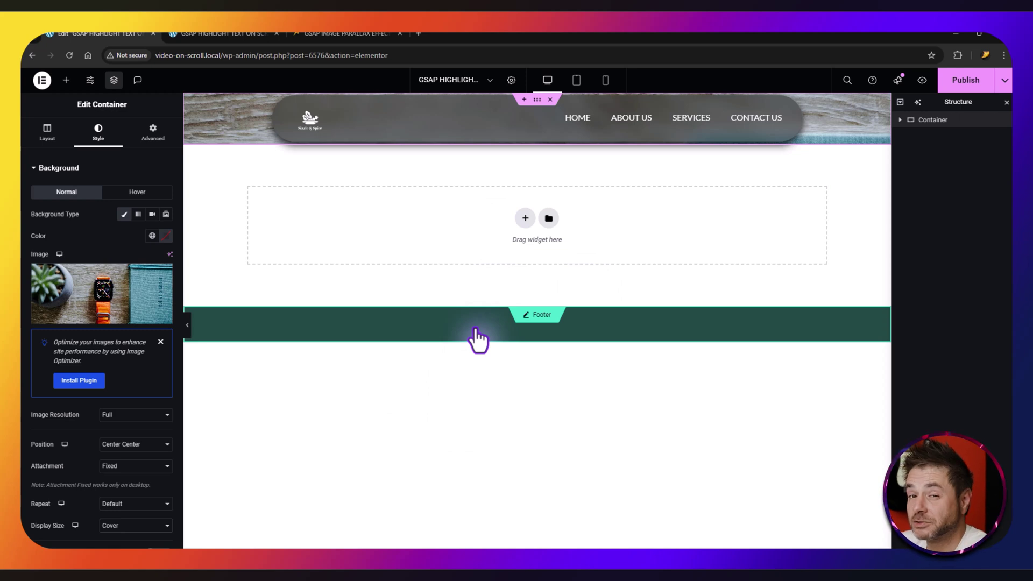
Drag a Container into the watch-photo section and duplicate it from the Structure panel.
{"action": "left_click", "coordinate": [66, 80]}
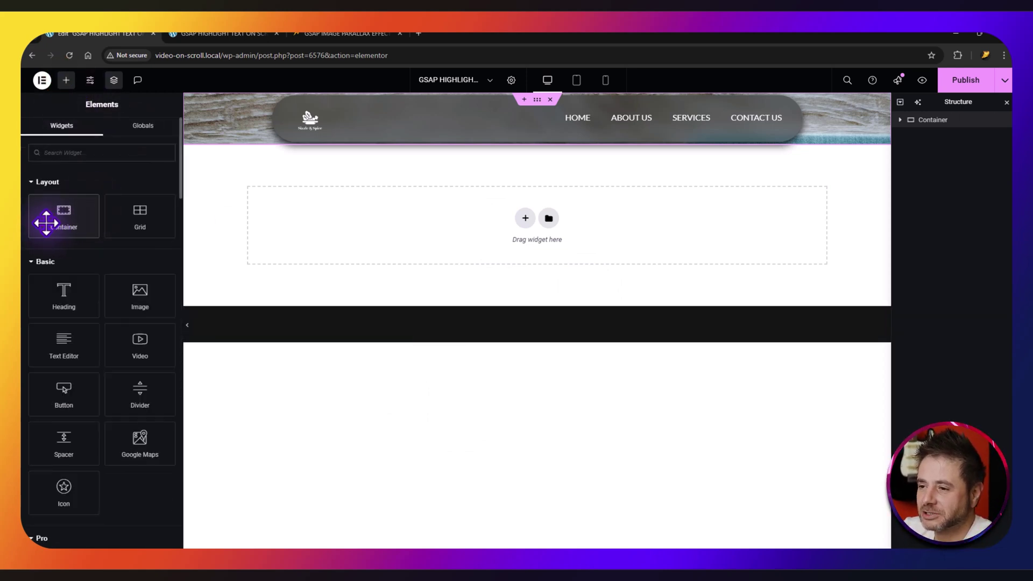
{"action": "left_click_drag", "start_coordinate": [43, 222], "coordinate": [210, 132]}
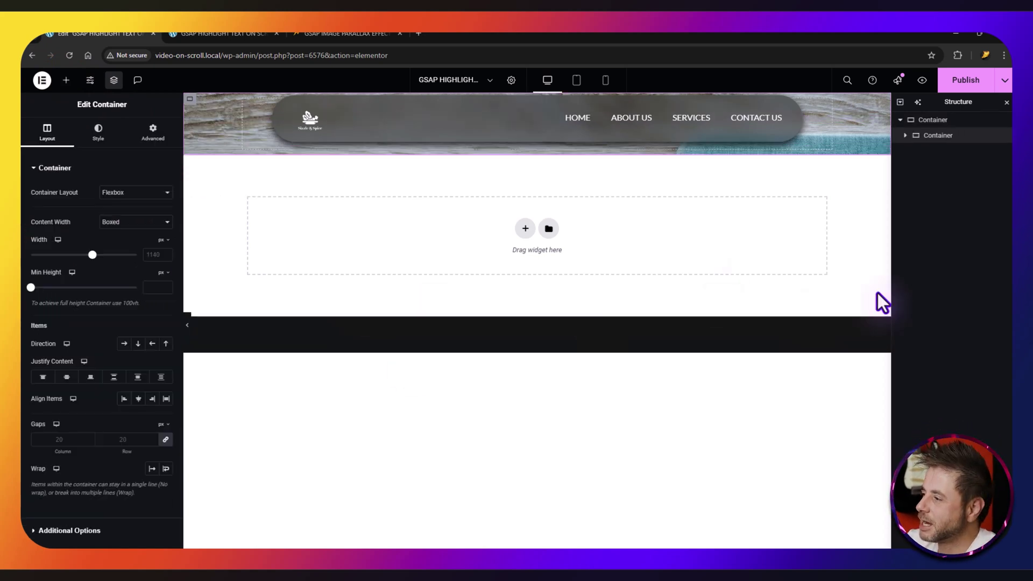
{"action": "right_click", "coordinate": [936, 135]}
{"action": "left_click", "coordinate": [915, 165]}
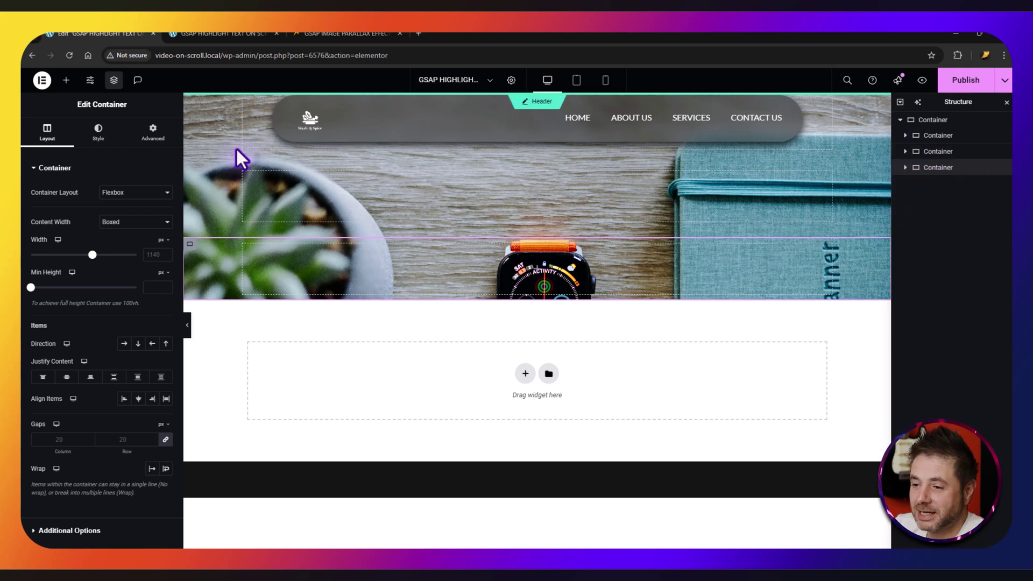
Give the first two nested containers minimum heights of 96 vh and 100 vh.
{"action": "left_click", "coordinate": [159, 271]}
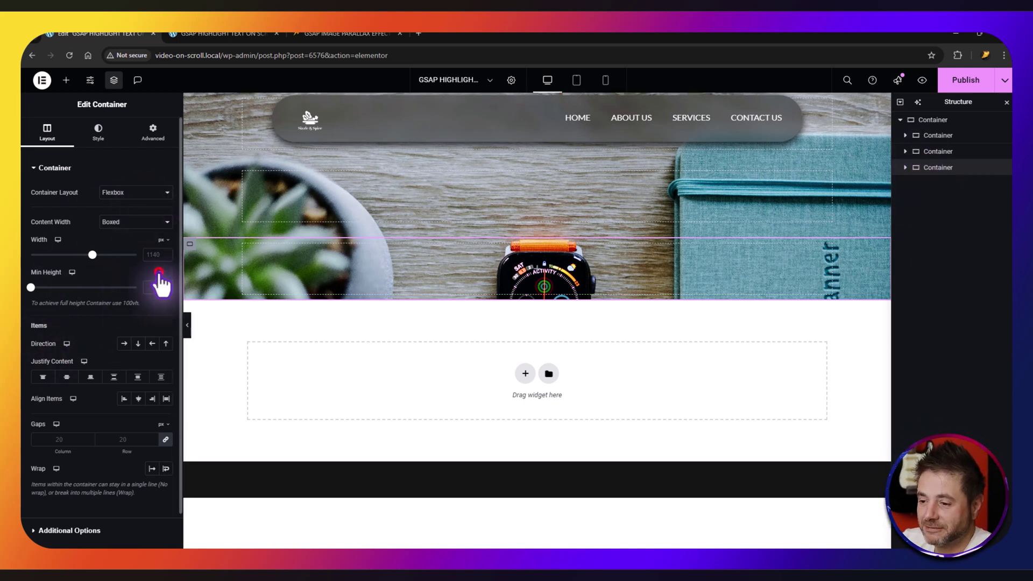
{"action": "left_click", "coordinate": [159, 318]}
{"action": "left_click_drag", "start_coordinate": [31, 287], "coordinate": [132, 287]}
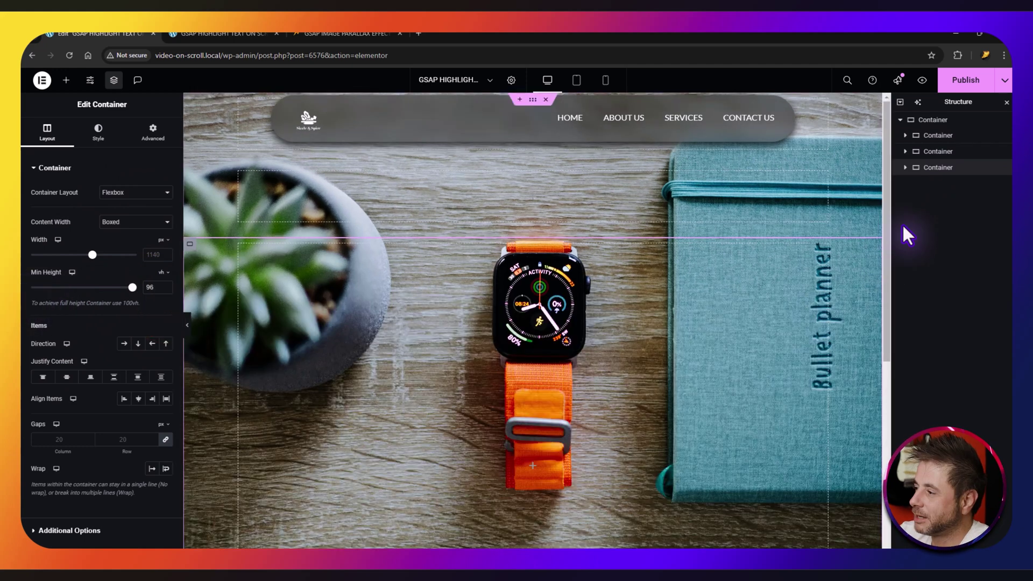
{"action": "left_click", "coordinate": [945, 136]}
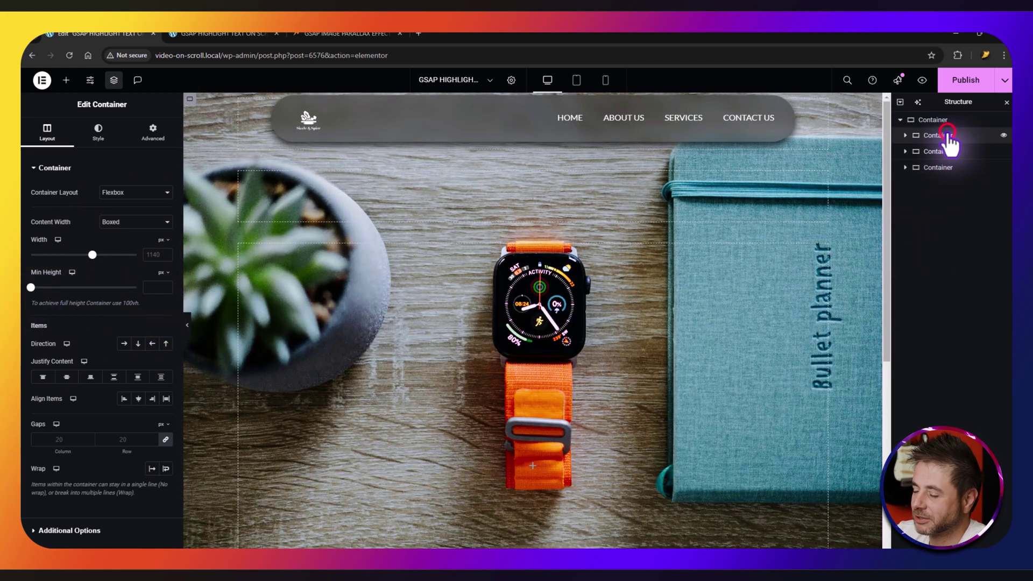
{"action": "left_click", "coordinate": [159, 272]}
{"action": "left_click", "coordinate": [159, 318]}
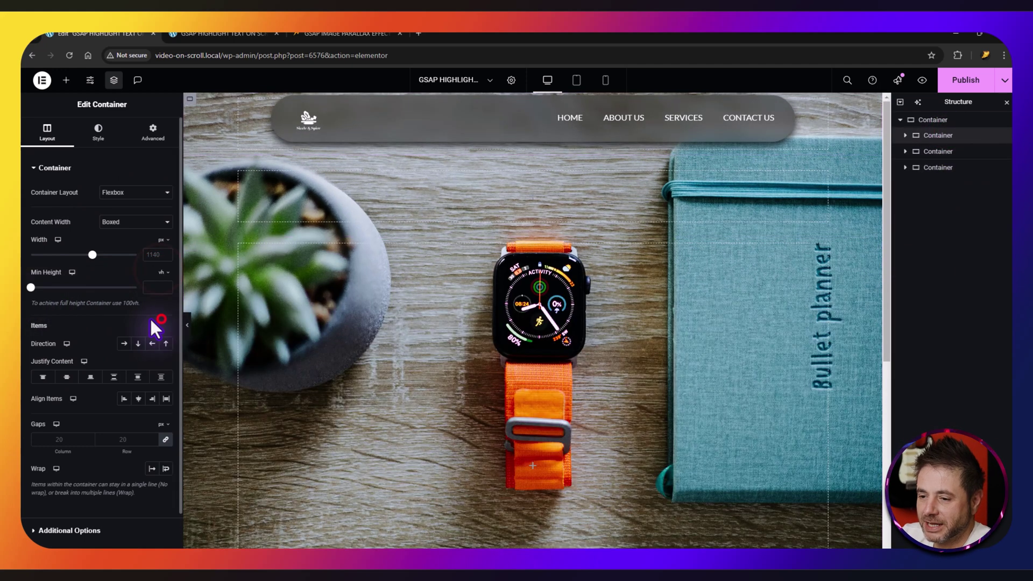
{"action": "left_click_drag", "start_coordinate": [31, 287], "coordinate": [137, 287]}
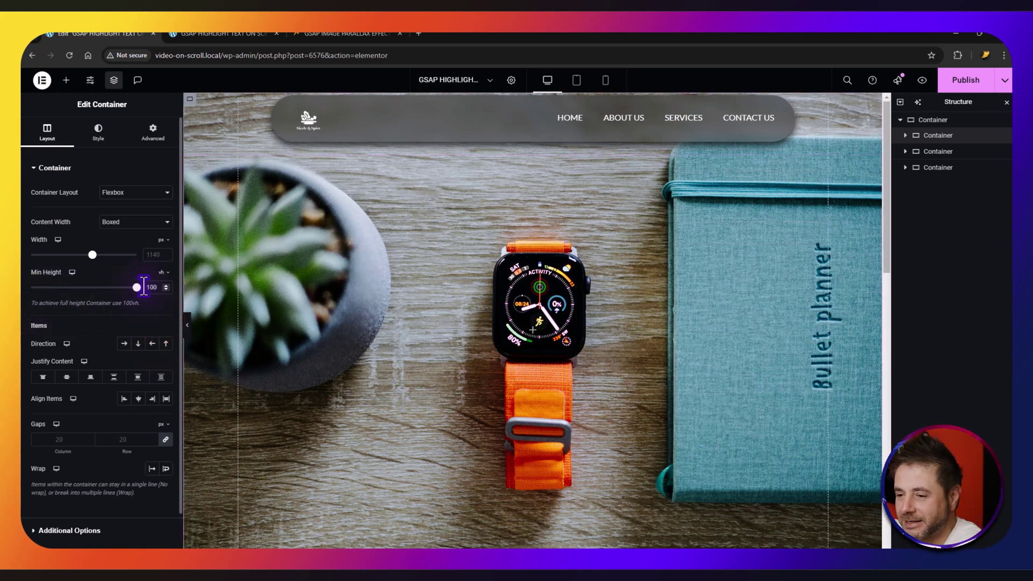
{"action": "left_click", "coordinate": [938, 151]}
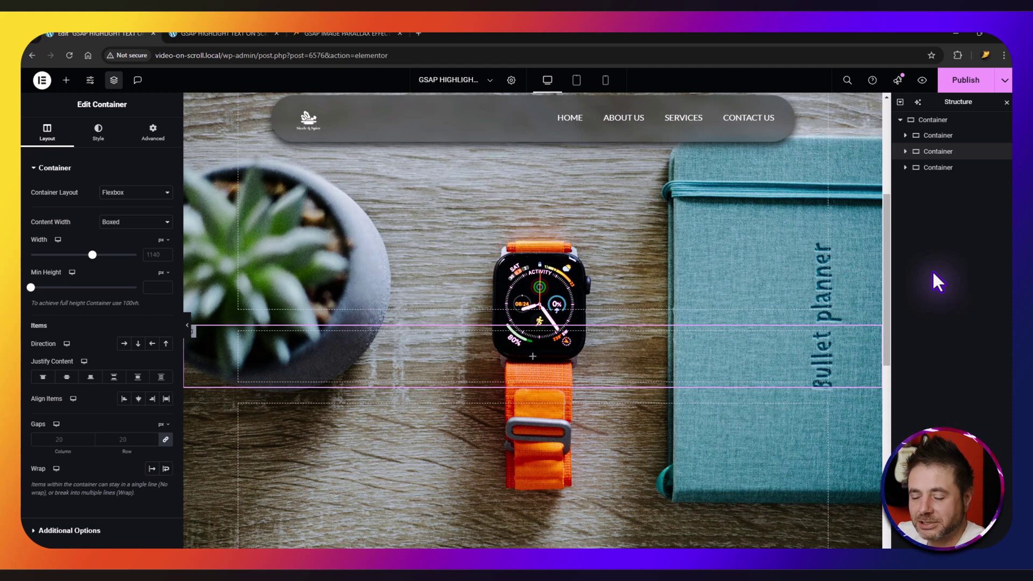
Make the third container Full Width, 100 vh minimum height, with Row direction.
{"action": "left_click", "coordinate": [144, 223]}
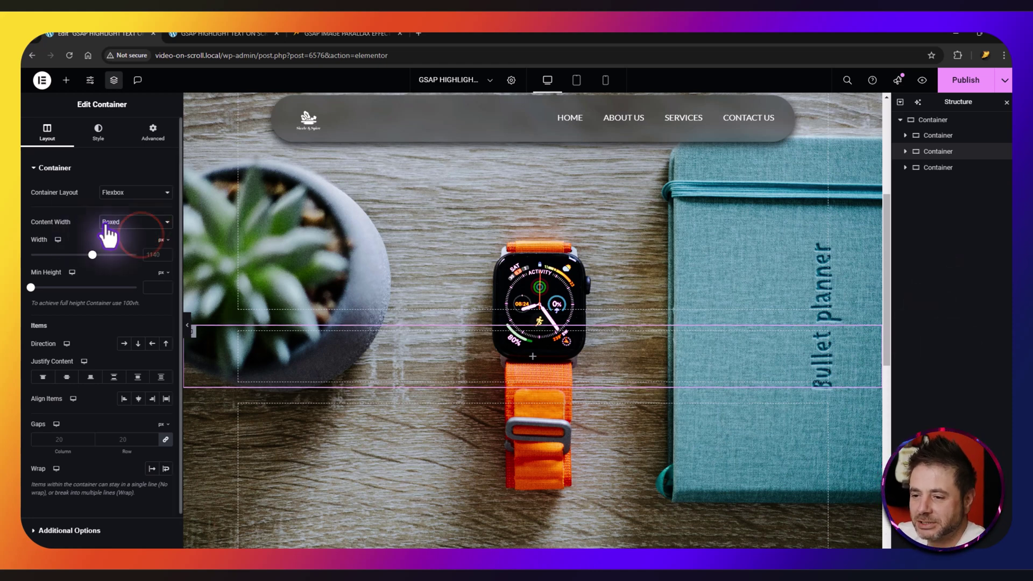
{"action": "left_click", "coordinate": [115, 247]}
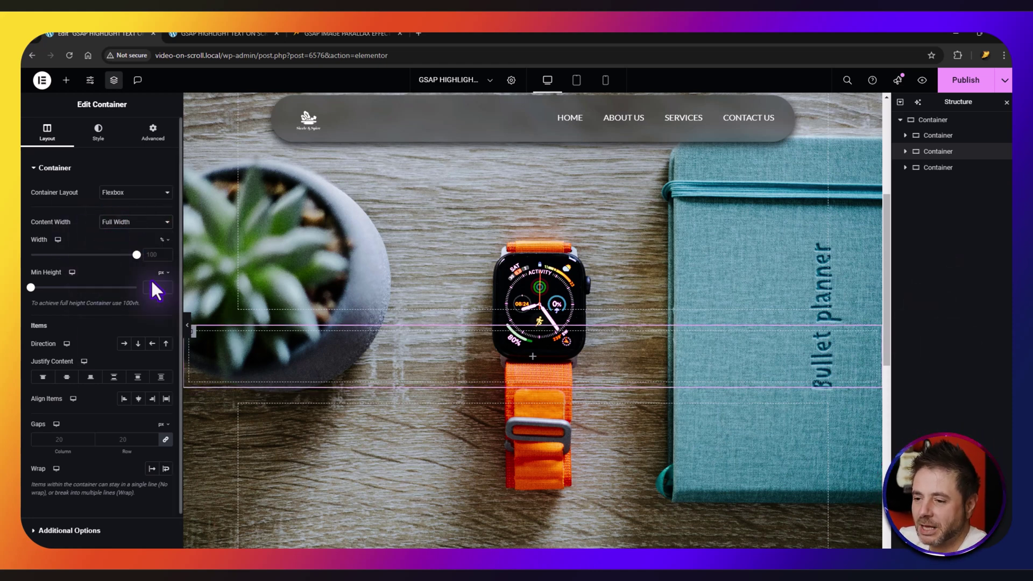
{"action": "left_click", "coordinate": [165, 273]}
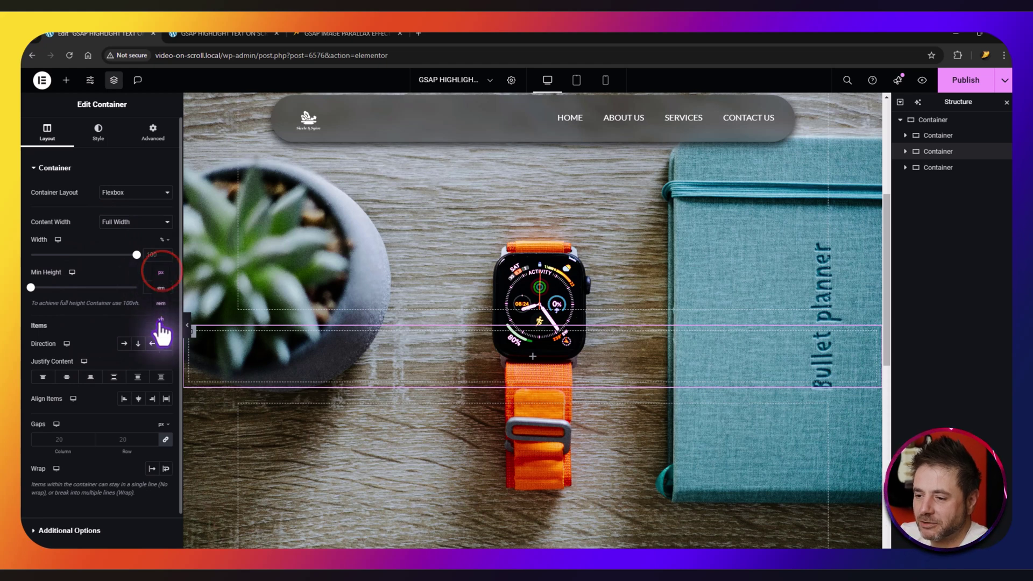
{"action": "left_click", "coordinate": [162, 323]}
{"action": "left_click", "coordinate": [137, 287]}
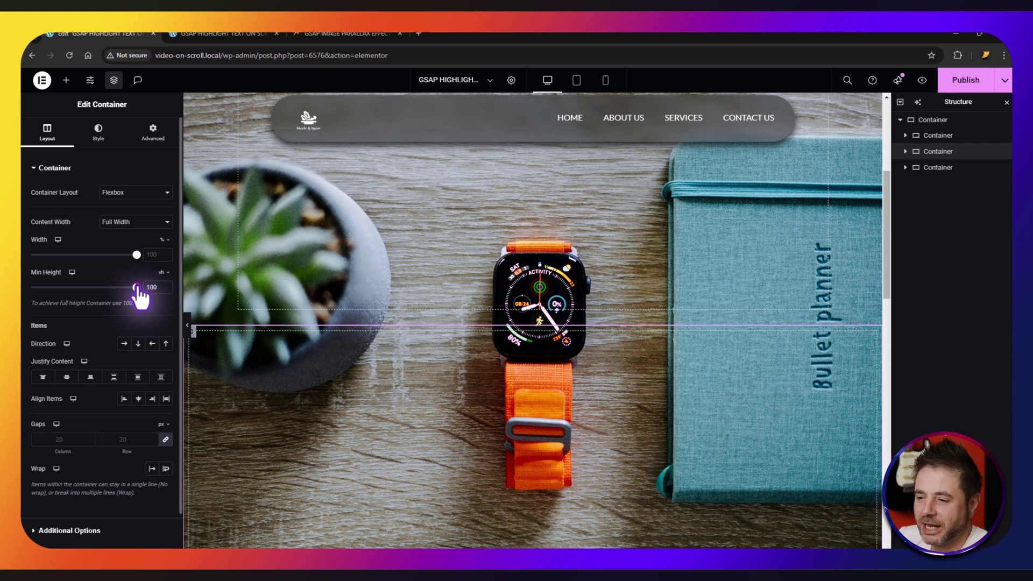
{"action": "left_click_drag", "start_coordinate": [137, 288], "coordinate": [89, 296]}
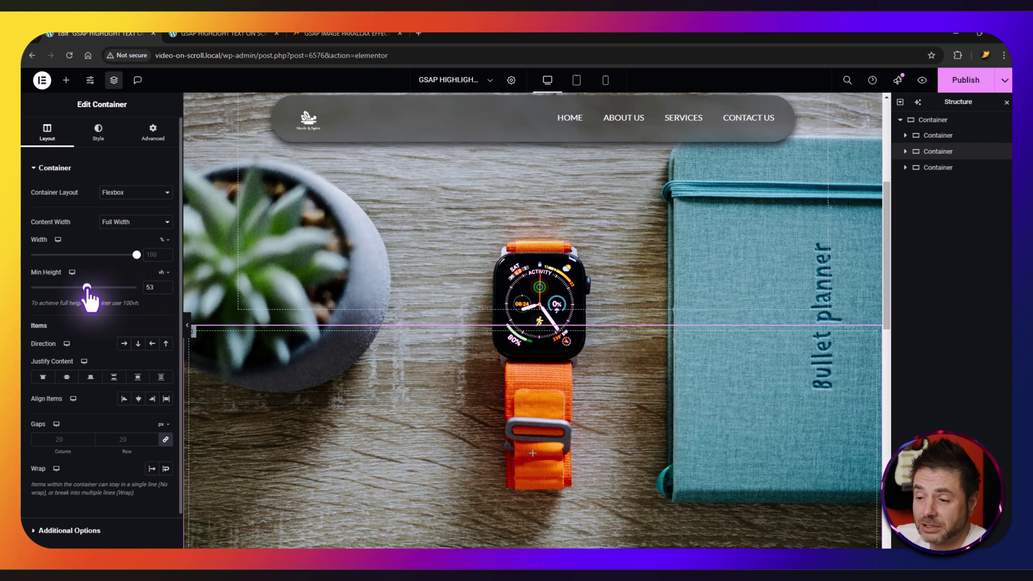
{"action": "left_click_drag", "start_coordinate": [89, 296], "coordinate": [196, 369]}
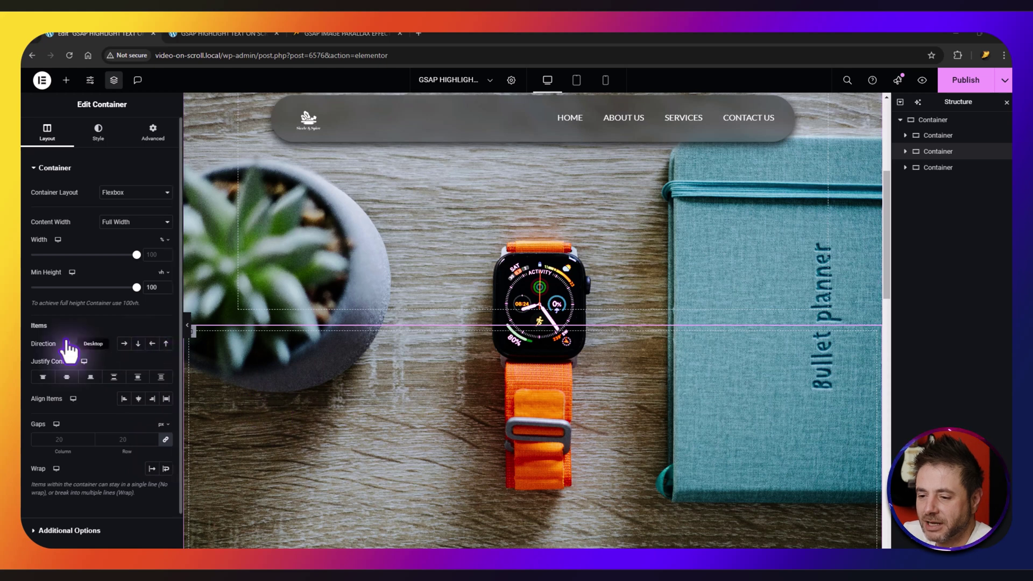
{"action": "left_click", "coordinate": [120, 343]}
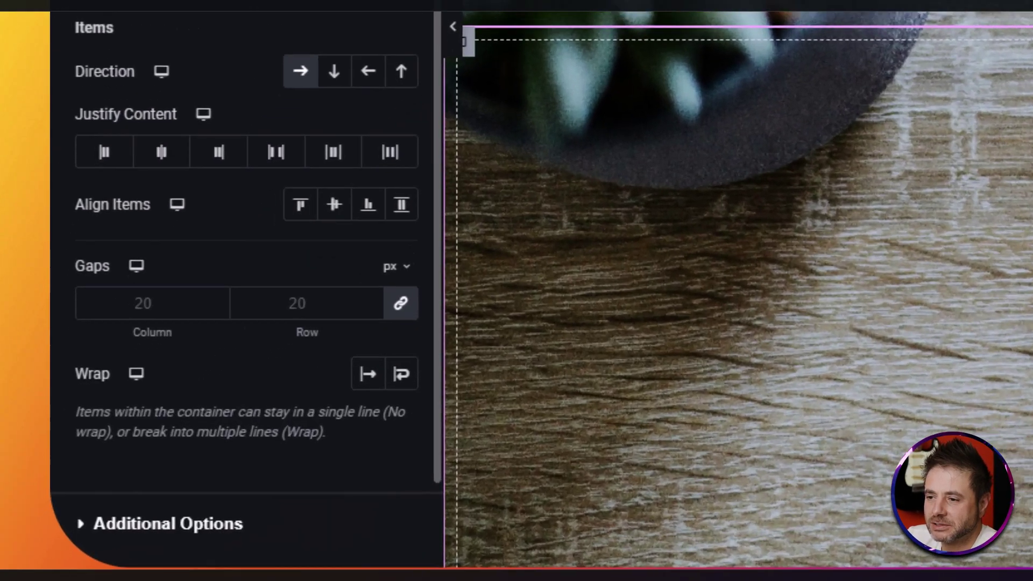
Paste the CSS class highlightcontainer into the container's Advanced settings.
{"action": "left_click", "coordinate": [153, 132]}
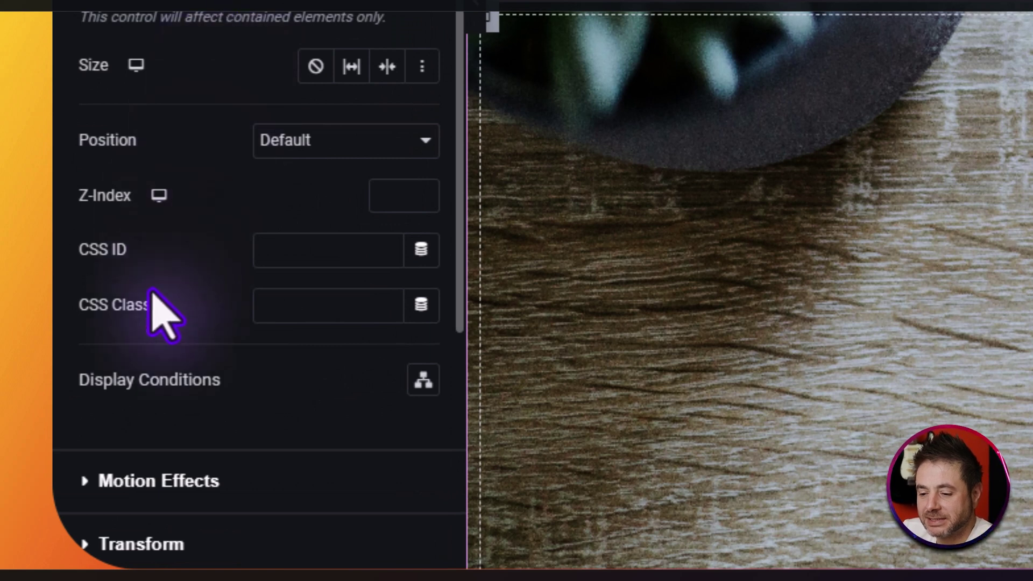
{"action": "type", "text": "highlightcontainer"}
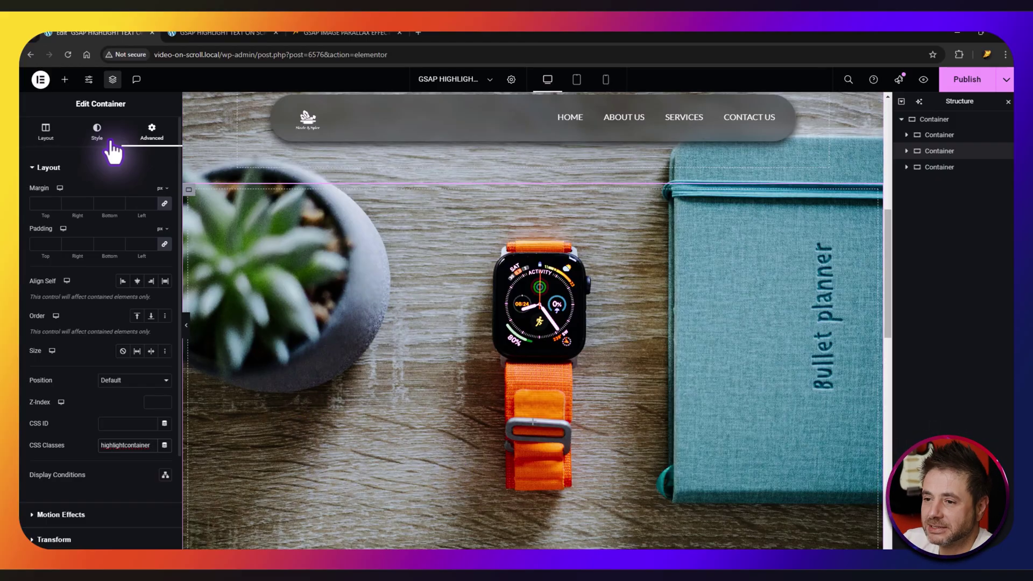
{"action": "left_click", "coordinate": [64, 80]}
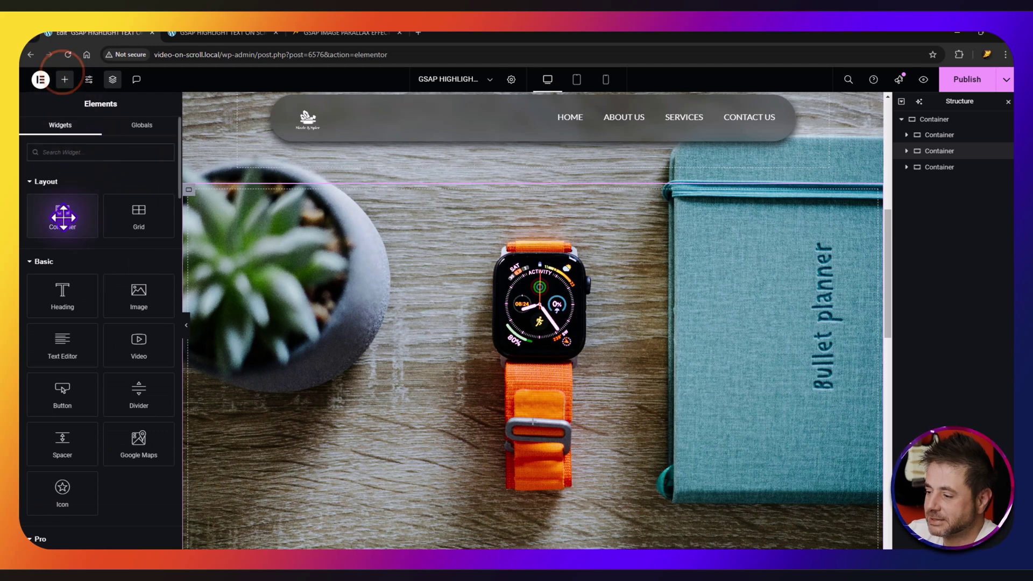
Add an inner container to the highlight section and duplicate it.
{"action": "left_click_drag", "start_coordinate": [62, 214], "coordinate": [515, 393]}
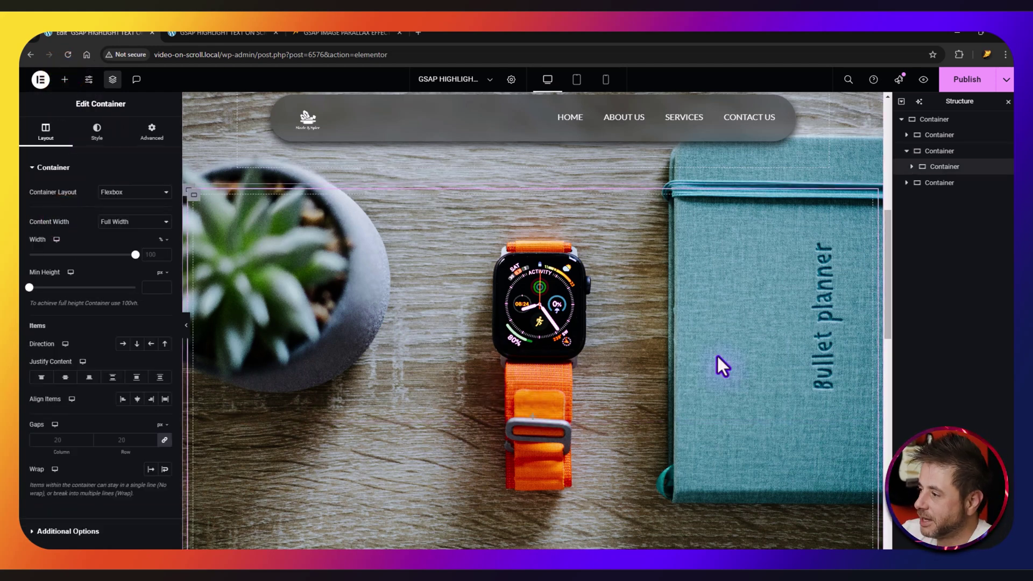
{"action": "right_click", "coordinate": [942, 166]}
{"action": "left_click", "coordinate": [919, 200]}
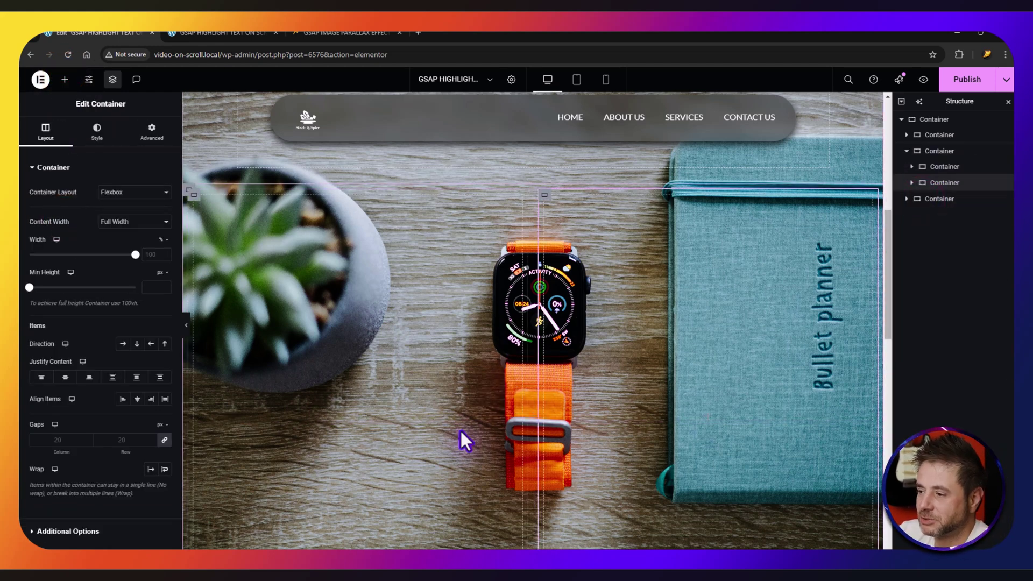
Place an Image widget showing the close-up watch photo in the second inner container.
{"action": "left_click", "coordinate": [65, 79]}
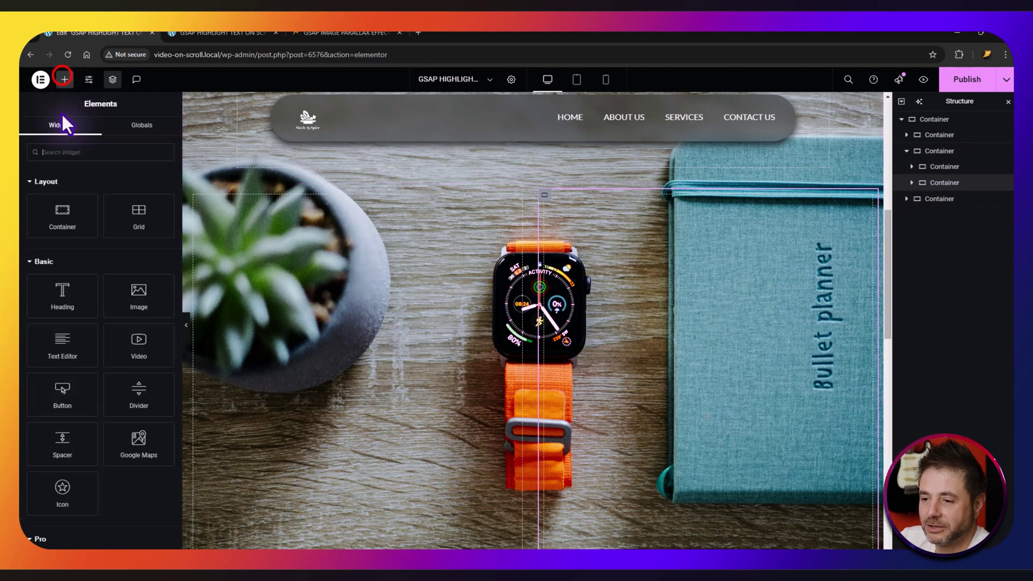
{"action": "left_click_drag", "start_coordinate": [138, 299], "coordinate": [710, 418]}
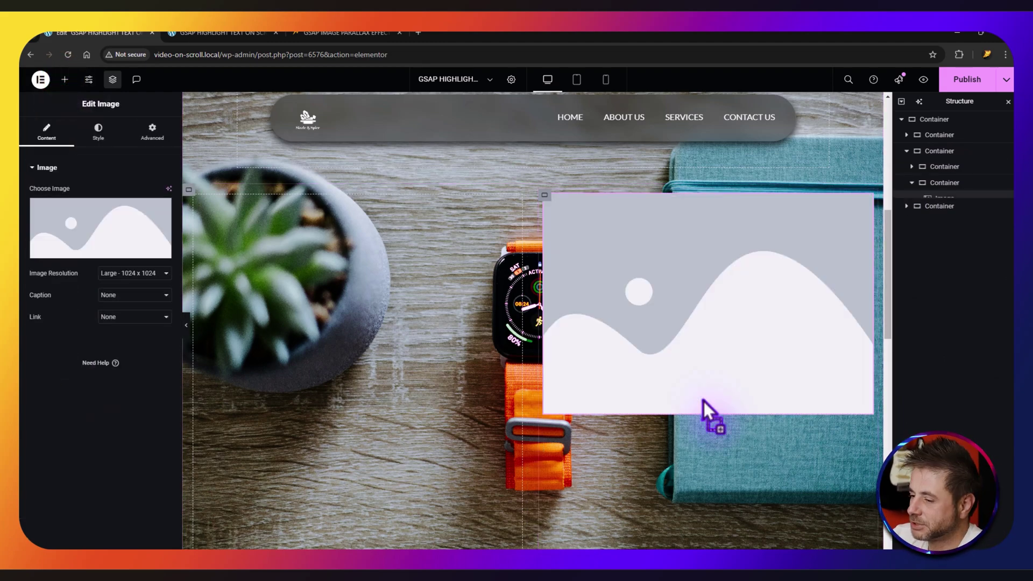
{"action": "left_click", "coordinate": [106, 240]}
{"action": "left_click", "coordinate": [491, 201]}
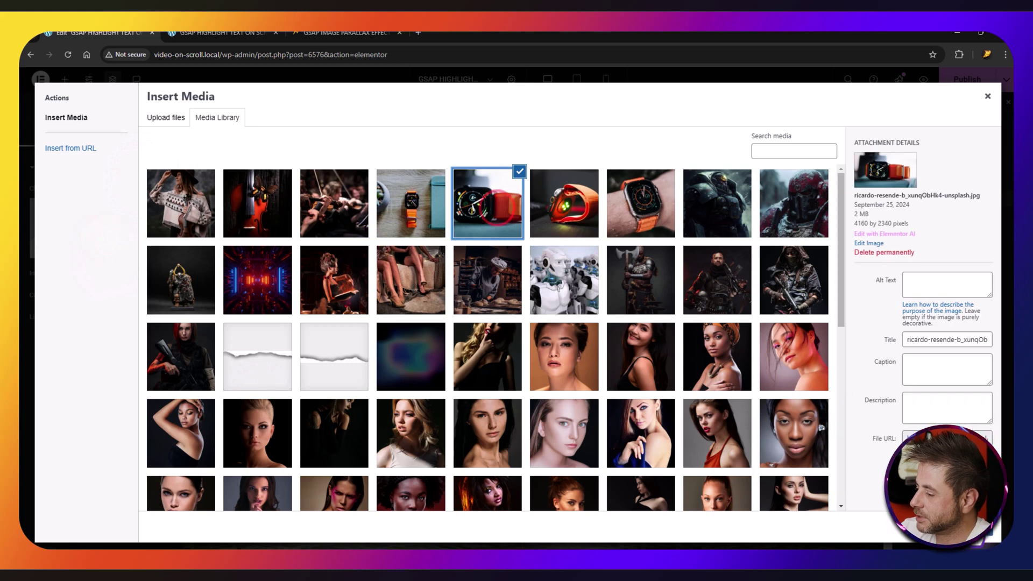
{"action": "left_click", "coordinate": [963, 527]}
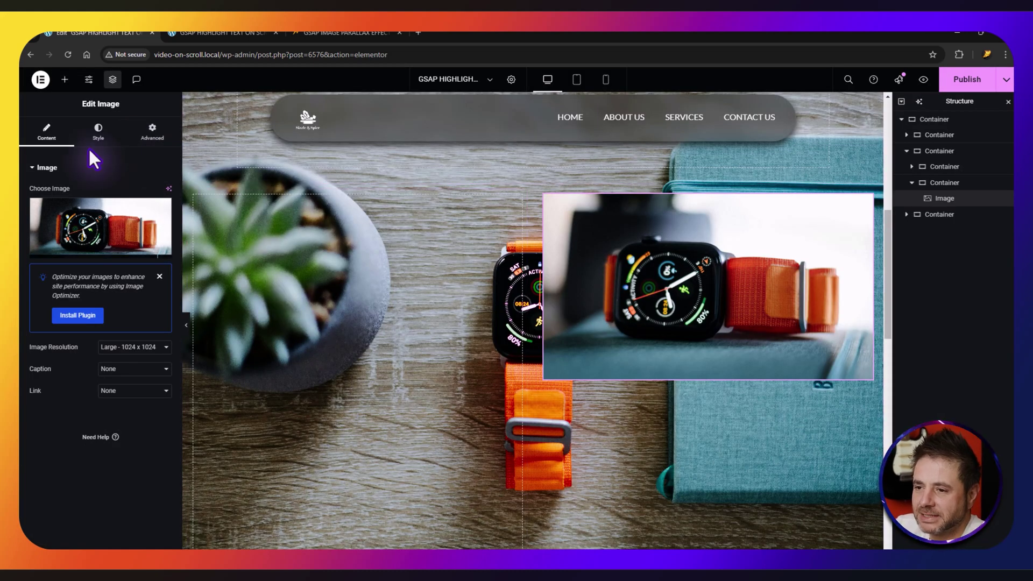
{"action": "left_click", "coordinate": [64, 81]}
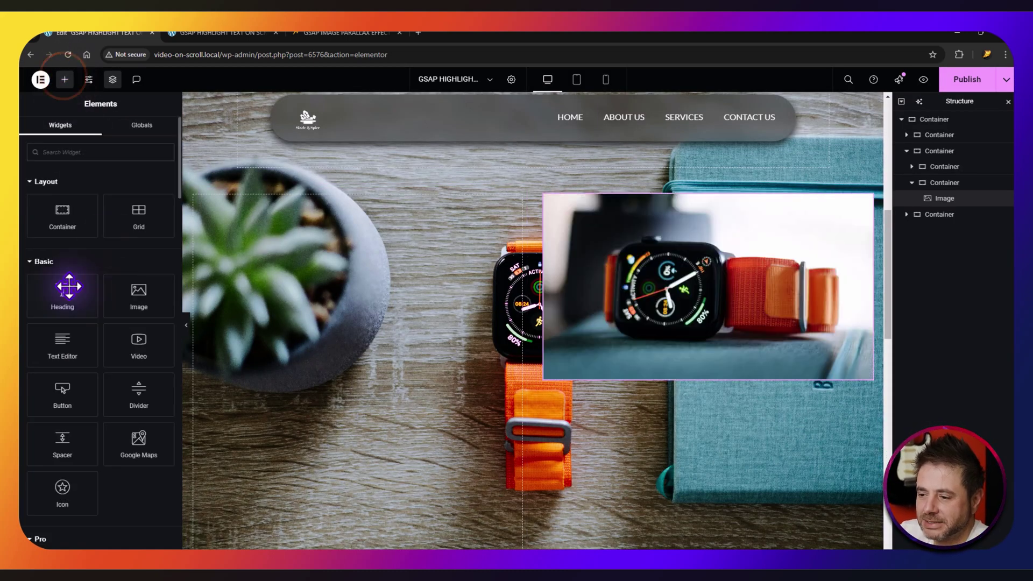
Add a black, centre-aligned Heading beside the watch image with CSS class mygsaptrigger.
{"action": "left_click_drag", "start_coordinate": [64, 293], "coordinate": [415, 376]}
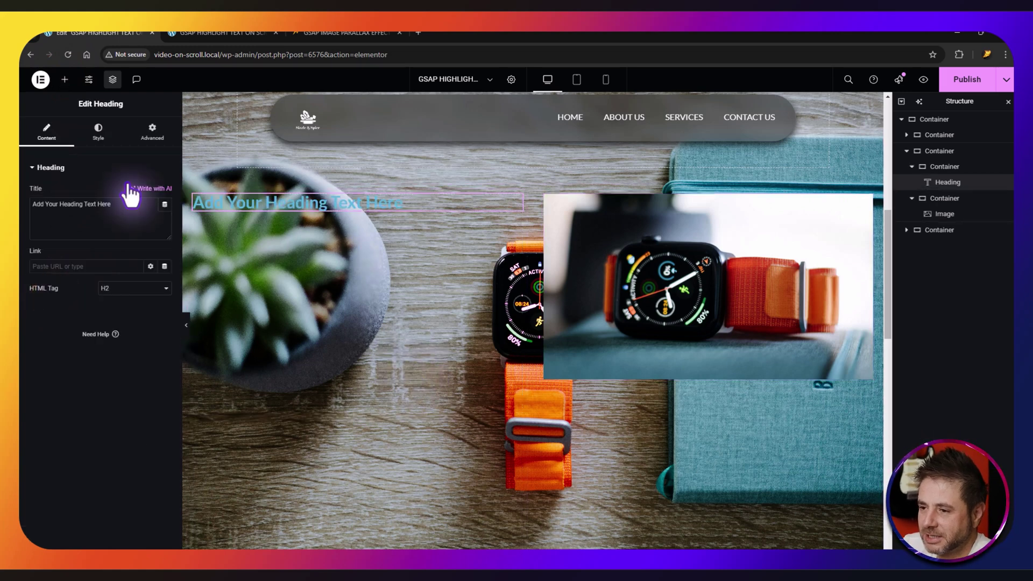
{"action": "left_click", "coordinate": [98, 134]}
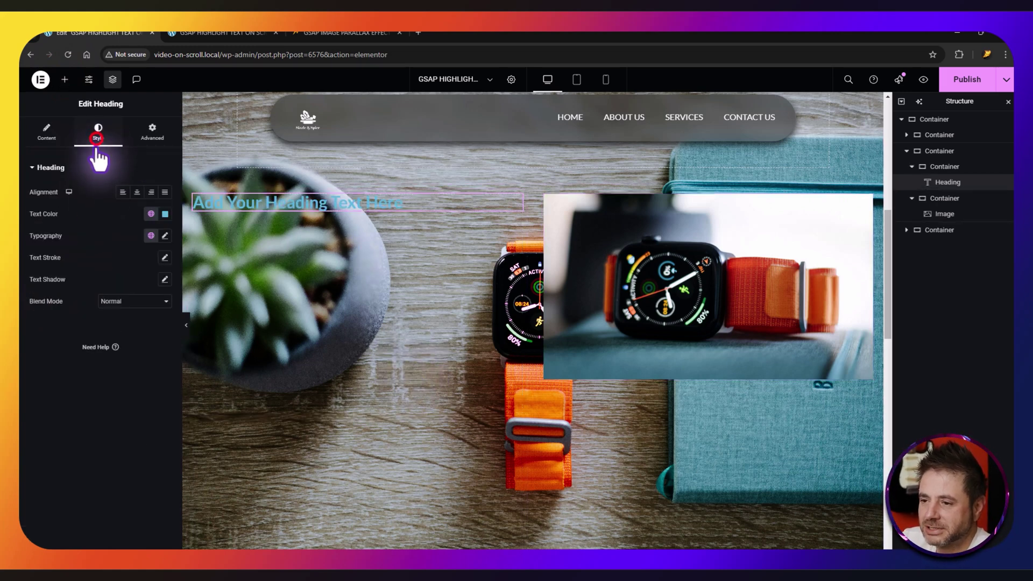
{"action": "left_click", "coordinate": [165, 213]}
{"action": "left_click", "coordinate": [134, 298]}
{"action": "left_click_drag", "start_coordinate": [117, 317], "coordinate": [110, 331]}
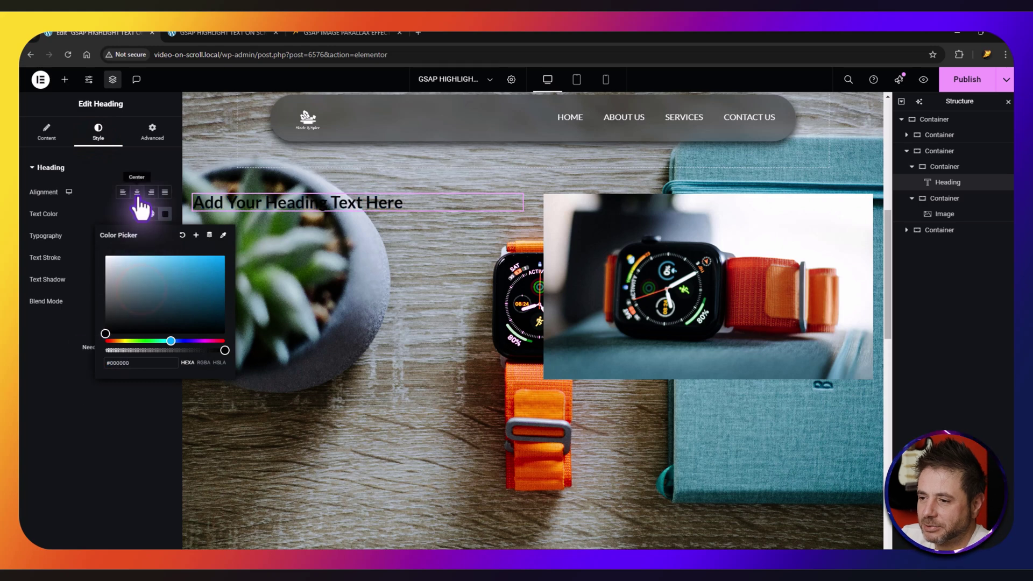
{"action": "left_click", "coordinate": [137, 192]}
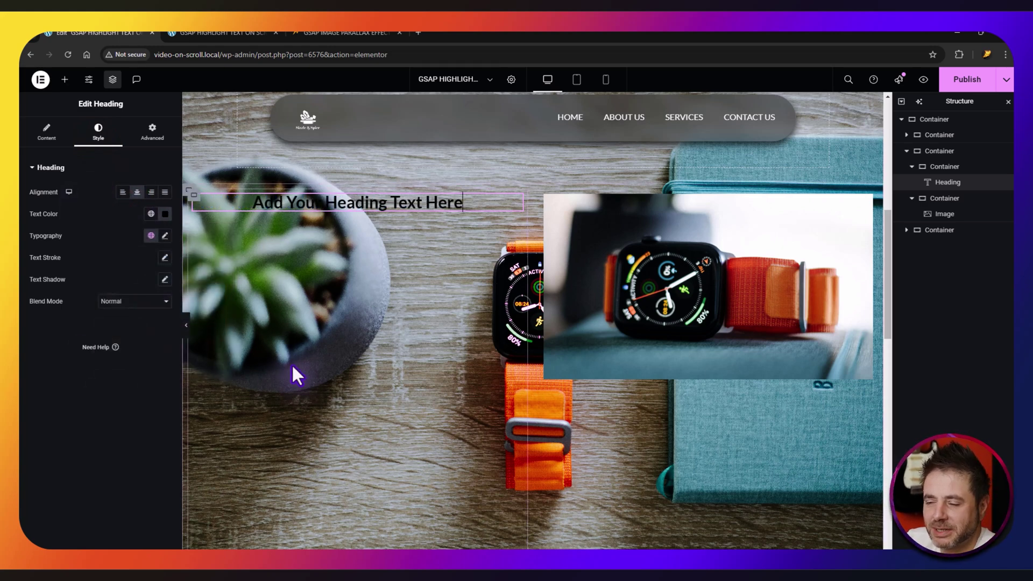
{"action": "left_click", "coordinate": [161, 137]}
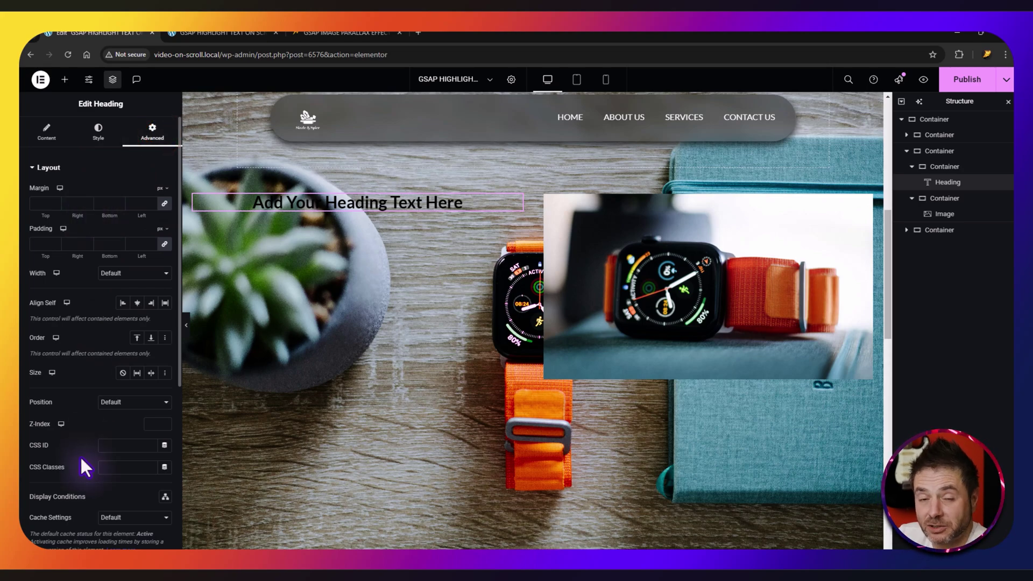
{"action": "type", "text": "mygsaptrigger"}
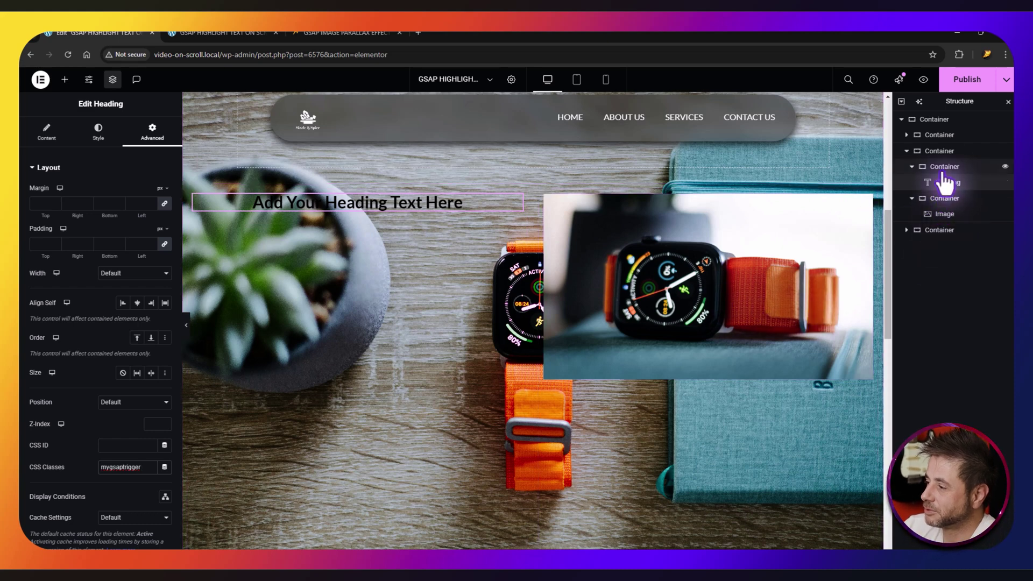
Set Align Items to Center on the highlightcontainer holding the heading and image.
{"action": "left_click", "coordinate": [938, 152]}
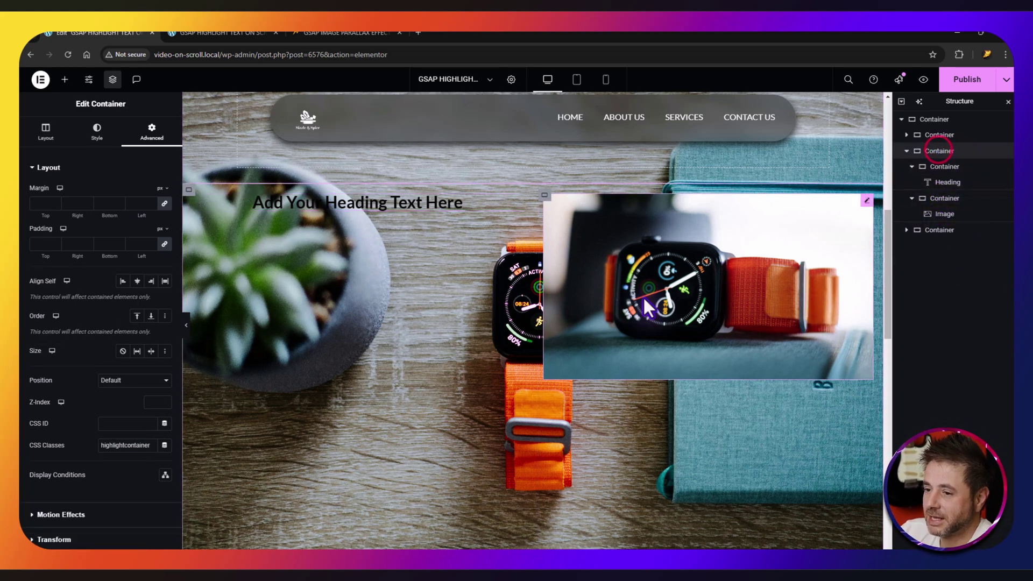
{"action": "left_click", "coordinate": [46, 132]}
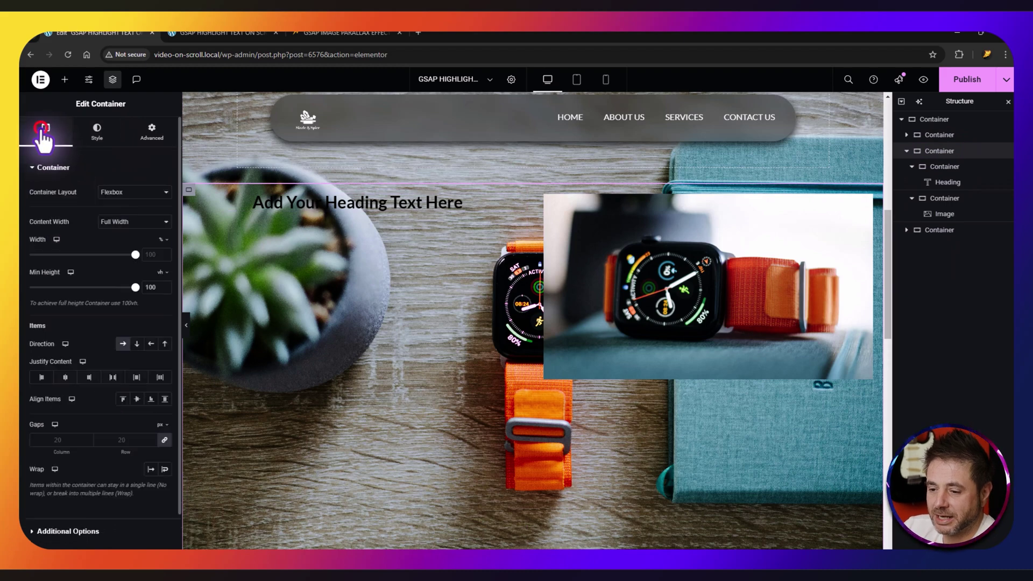
{"action": "left_click", "coordinate": [137, 400]}
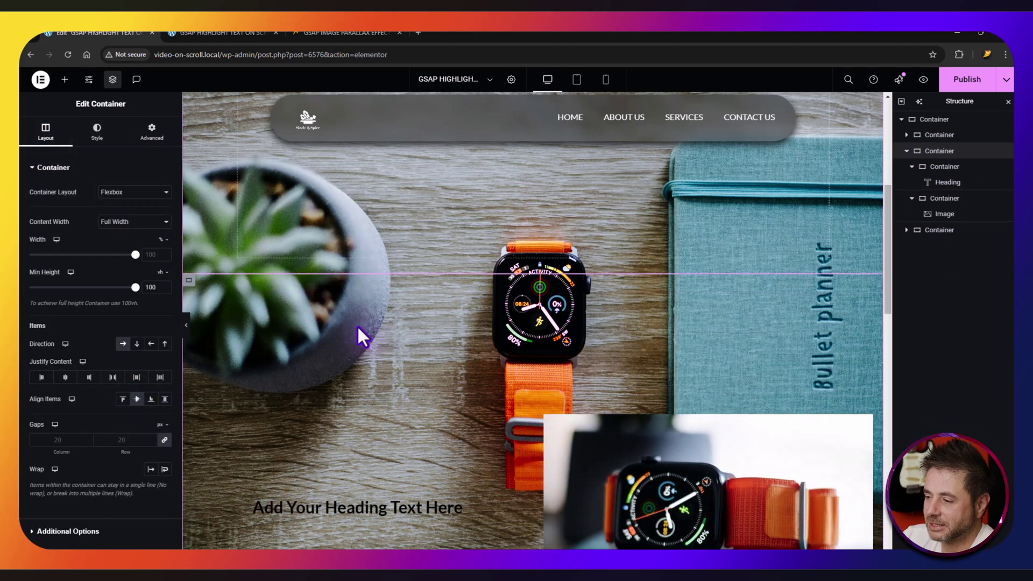
{"action": "scroll", "coordinate": [357, 325], "scroll_direction": "down", "scroll_amount": 5}
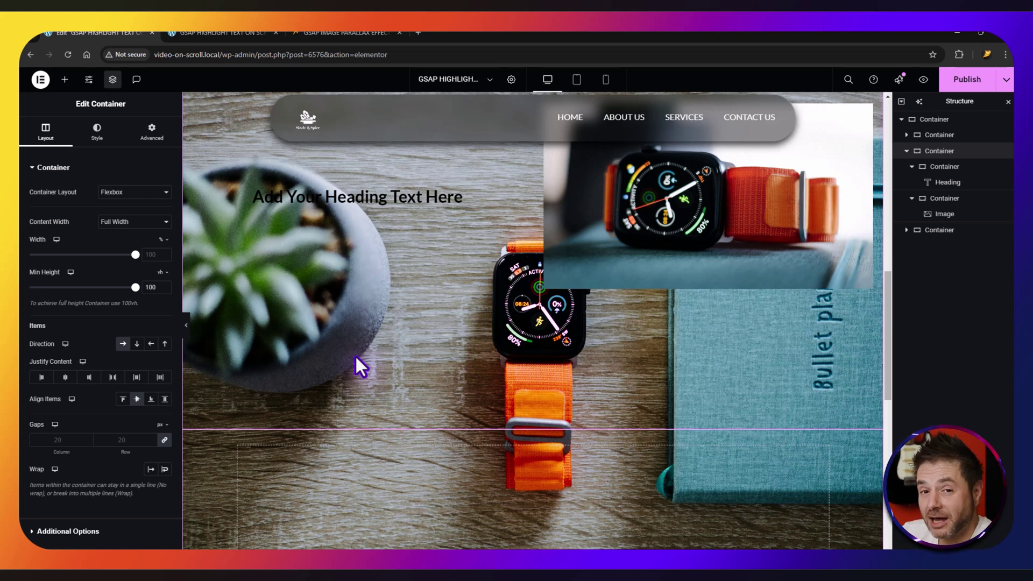
Search 'html' and drag an HTML widget into the empty container below the watch section.
{"action": "left_click", "coordinate": [65, 80]}
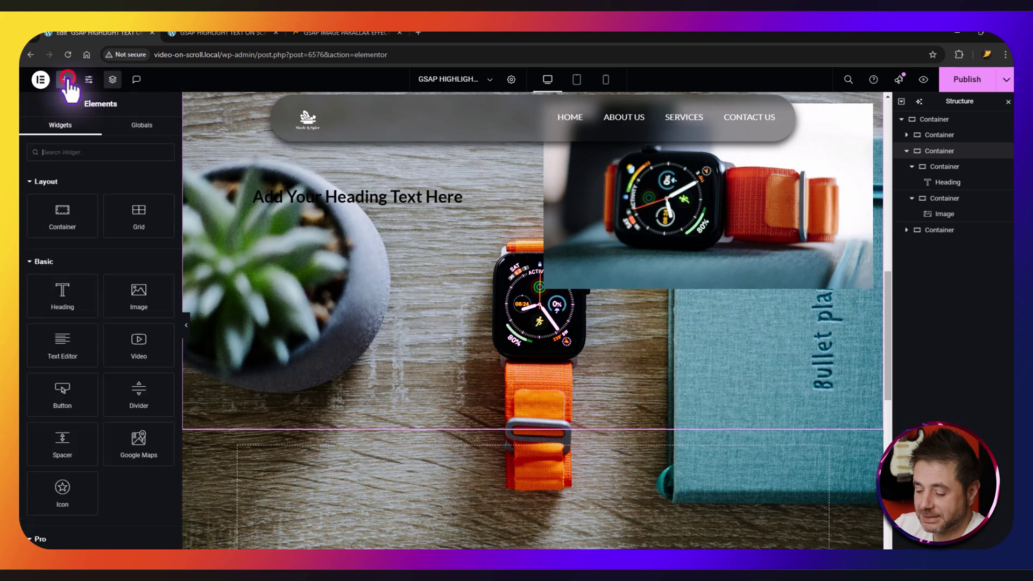
{"action": "type", "text": "html"}
{"action": "scroll", "coordinate": [276, 248], "scroll_direction": "down", "scroll_amount": 5}
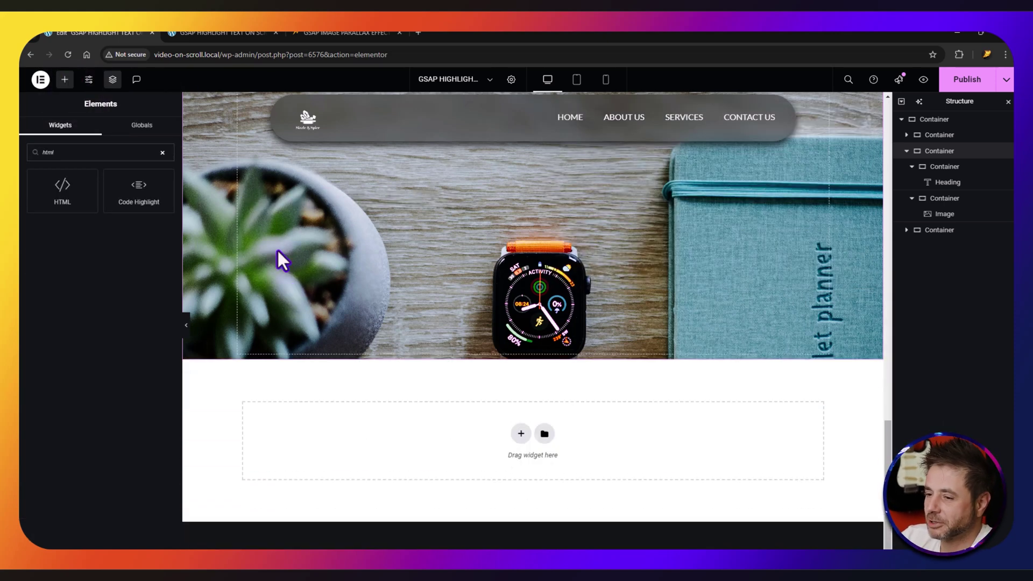
{"action": "left_click_drag", "start_coordinate": [62, 188], "coordinate": [432, 406]}
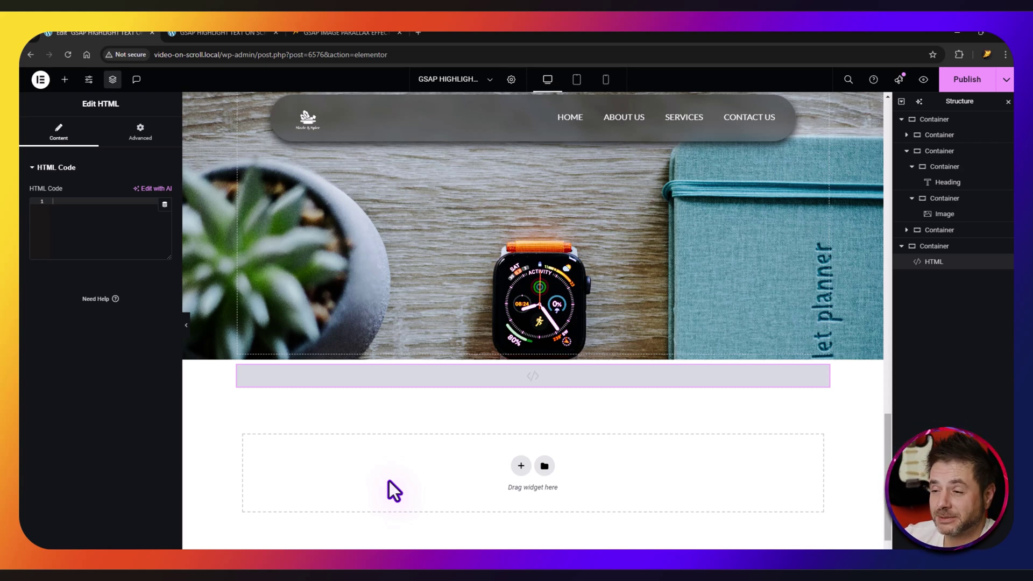
Copy the GSAP ScrollTrigger code from the blog post and paste it into the HTML widget.
{"action": "left_click", "coordinate": [340, 32]}
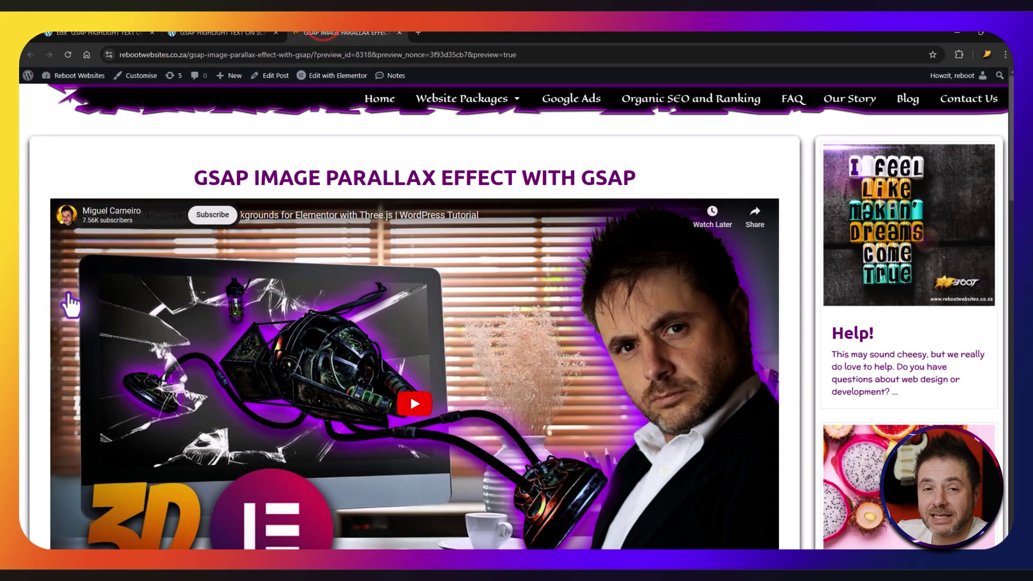
{"action": "scroll", "coordinate": [43, 317], "scroll_direction": "down", "scroll_amount": 5}
{"action": "scroll", "coordinate": [35, 315], "scroll_direction": "down", "scroll_amount": 6}
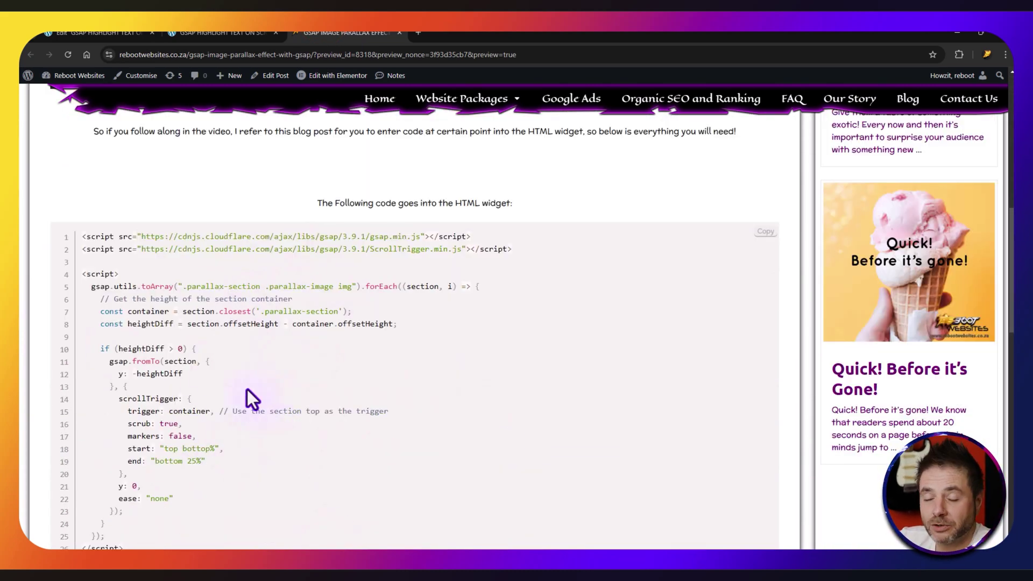
{"action": "left_click", "coordinate": [770, 235]}
{"action": "left_click", "coordinate": [100, 32]}
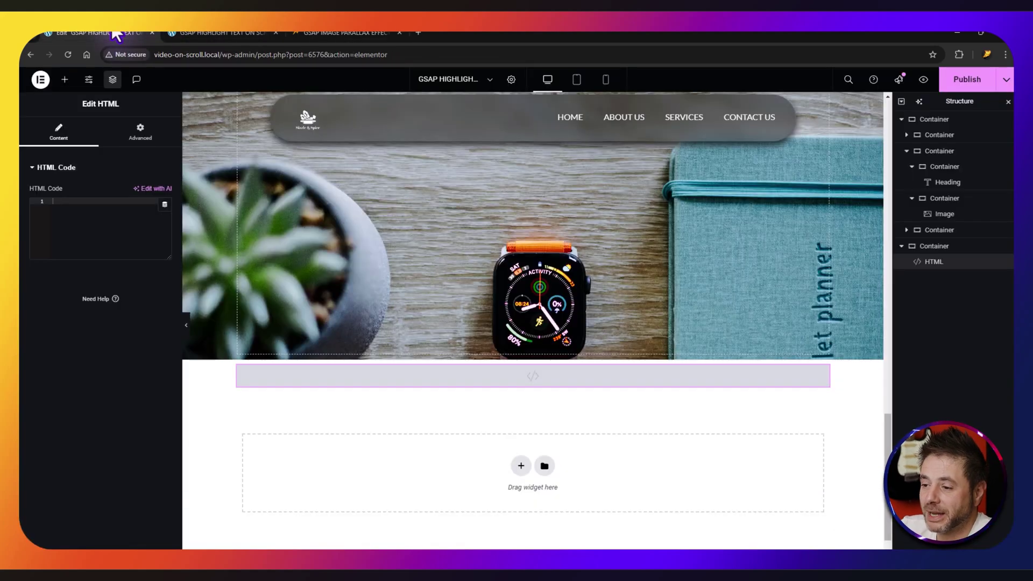
{"action": "left_click", "coordinate": [104, 215]}
{"action": "key", "text": "ctrl+v"}
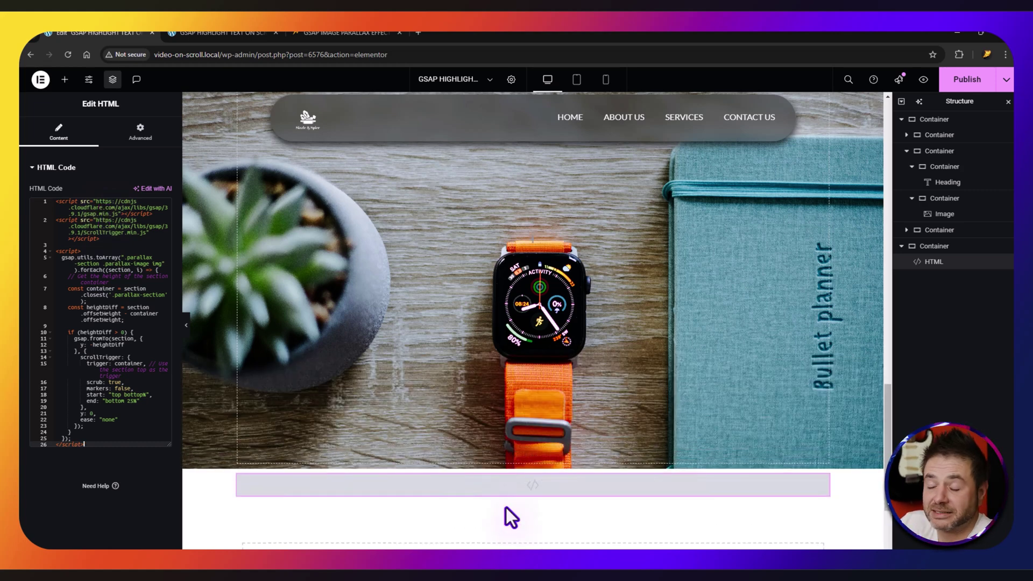
Publish the page and scroll down its live preview to watch the heading darken letter by letter.
{"action": "left_click", "coordinate": [965, 79]}
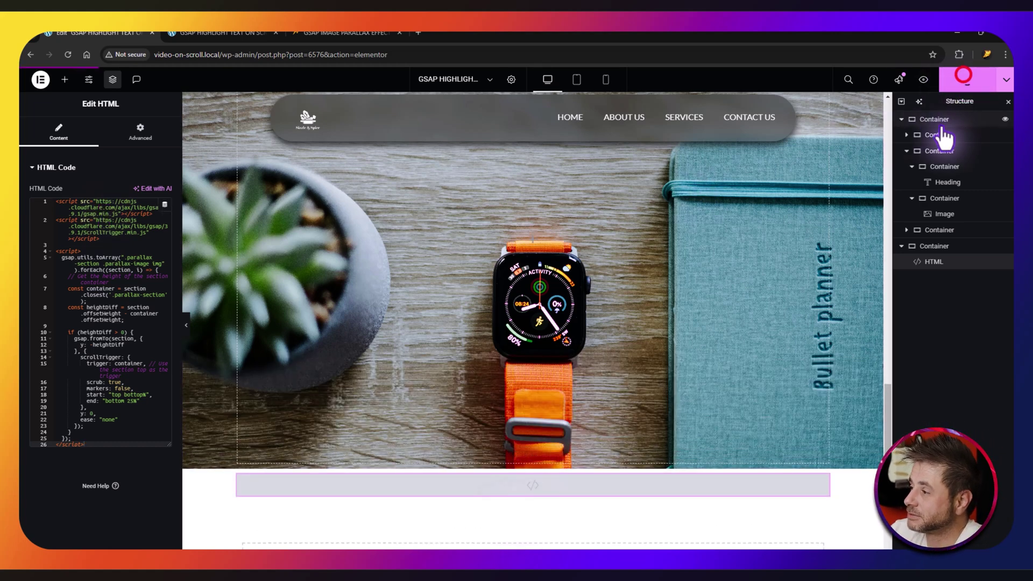
{"action": "left_click", "coordinate": [923, 81]}
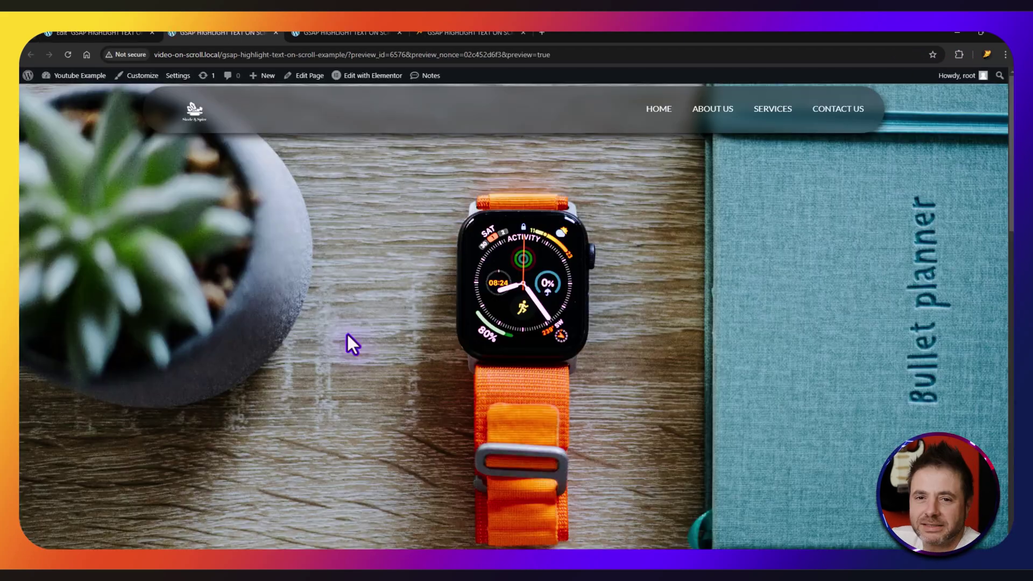
{"action": "scroll", "coordinate": [351, 334], "scroll_direction": "down", "scroll_amount": 5}
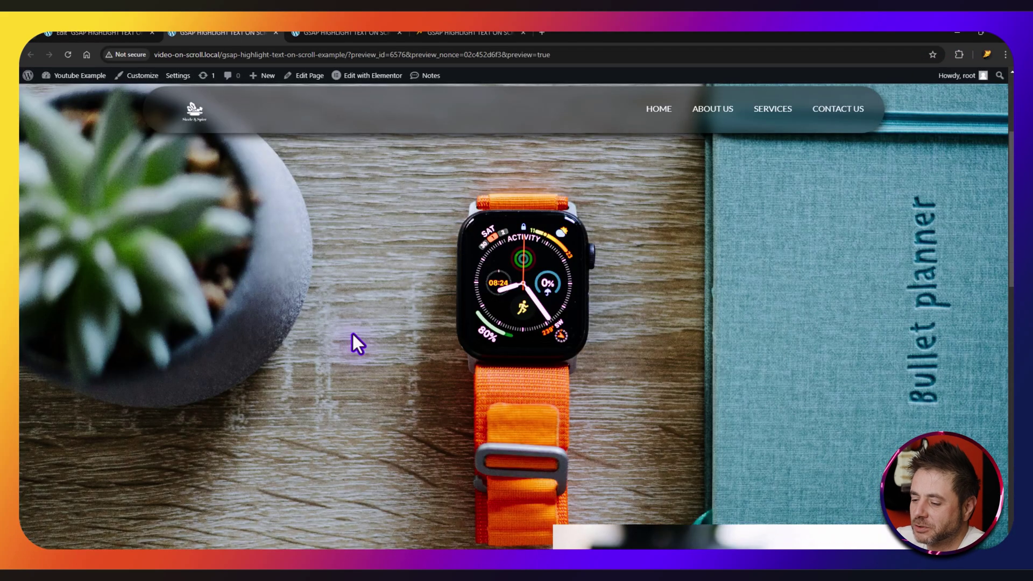
{"action": "scroll", "coordinate": [353, 332], "scroll_direction": "down", "scroll_amount": 4}
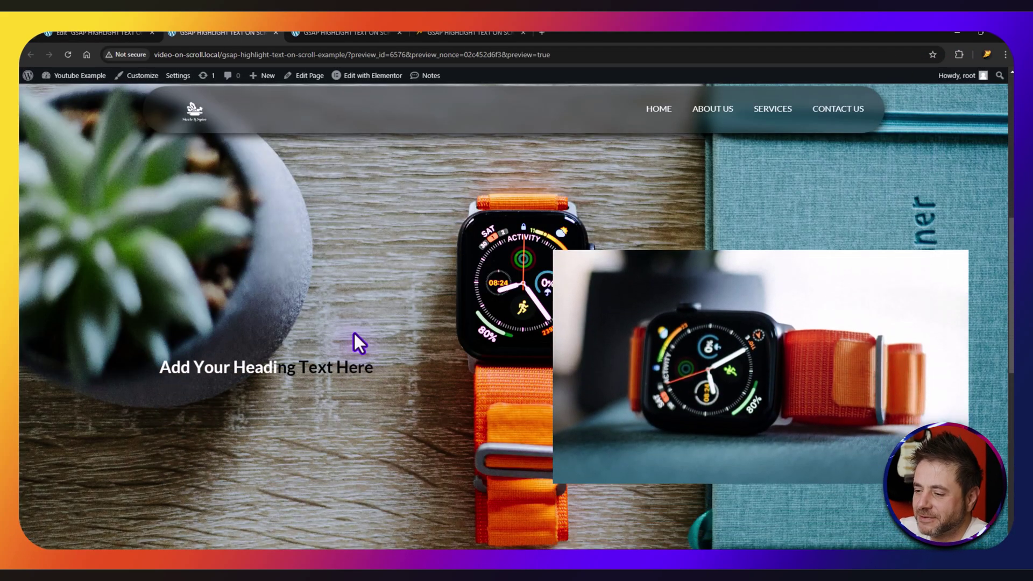
Scroll the preview up and down again to recheck the effect, then return to the editor.
{"action": "scroll", "coordinate": [354, 332], "scroll_direction": "up", "scroll_amount": 1}
{"action": "scroll", "coordinate": [353, 332], "scroll_direction": "up", "scroll_amount": 2}
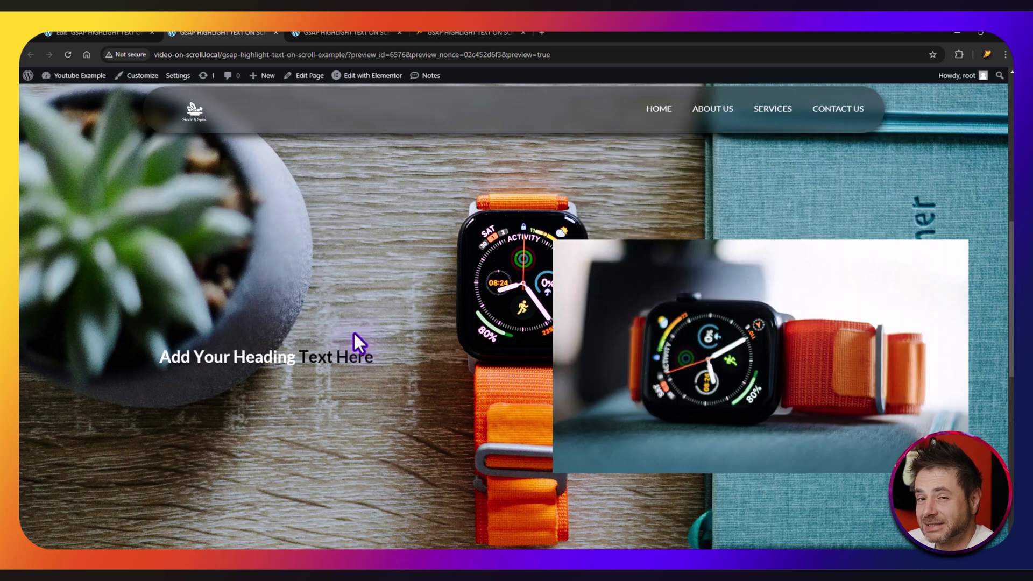
{"action": "scroll", "coordinate": [410, 366], "scroll_direction": "down", "scroll_amount": 2}
{"action": "scroll", "coordinate": [409, 367], "scroll_direction": "up", "scroll_amount": 1}
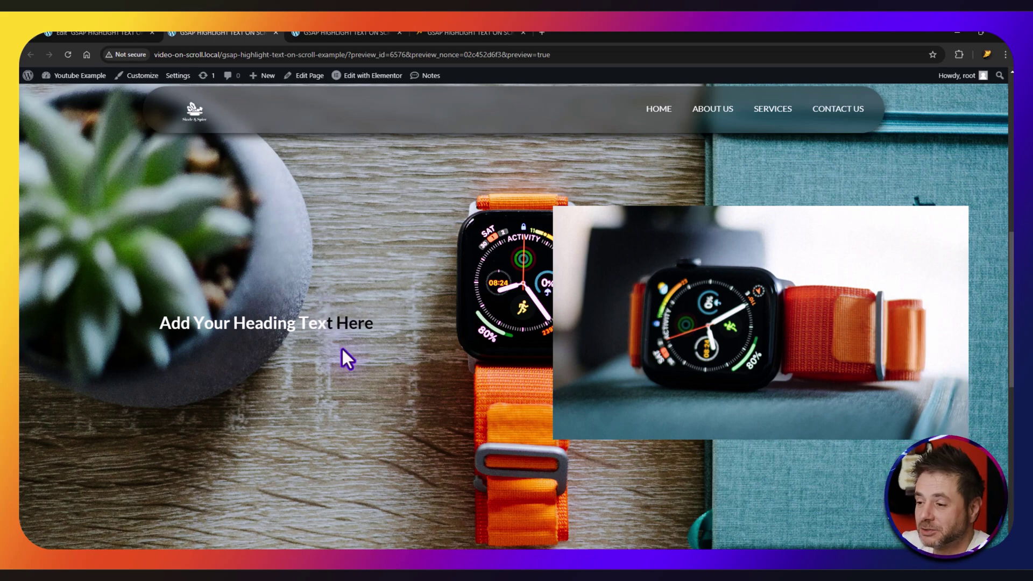
{"action": "left_click", "coordinate": [94, 34]}
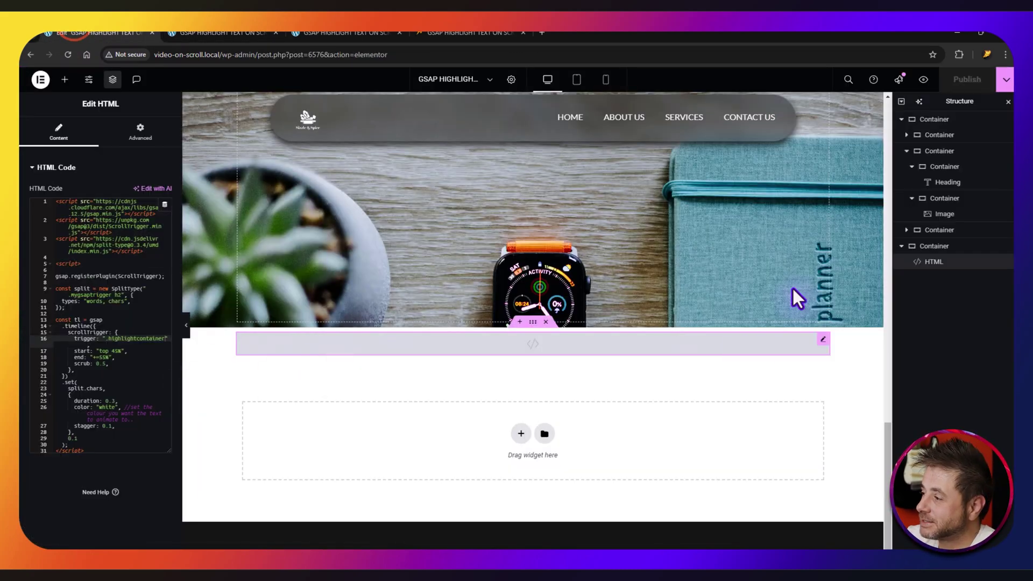
Set the heading's Text Color to translucent black #0000005C, then publish the page.
{"action": "left_click", "coordinate": [947, 182]}
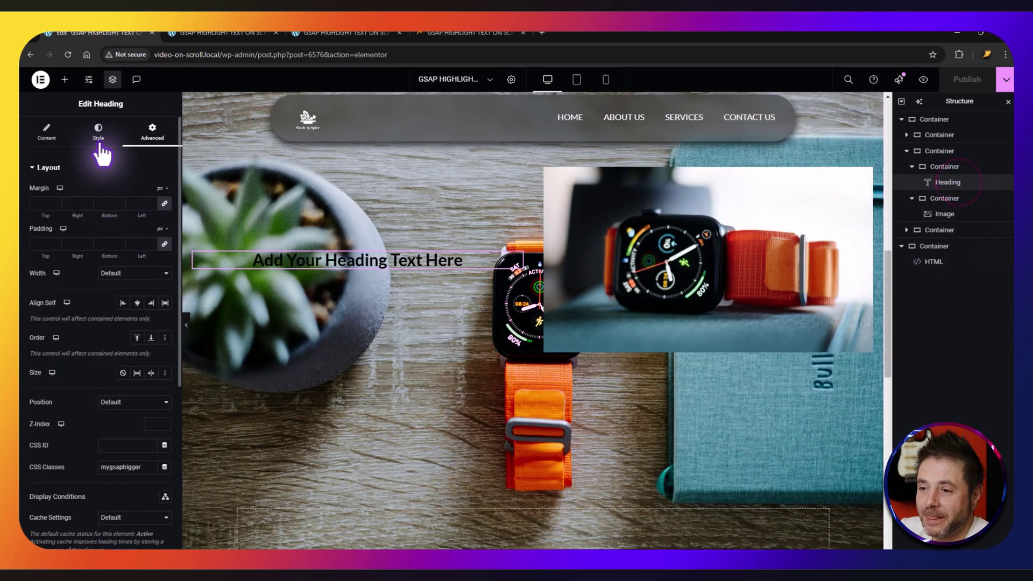
{"action": "left_click", "coordinate": [98, 132]}
{"action": "left_click", "coordinate": [165, 214]}
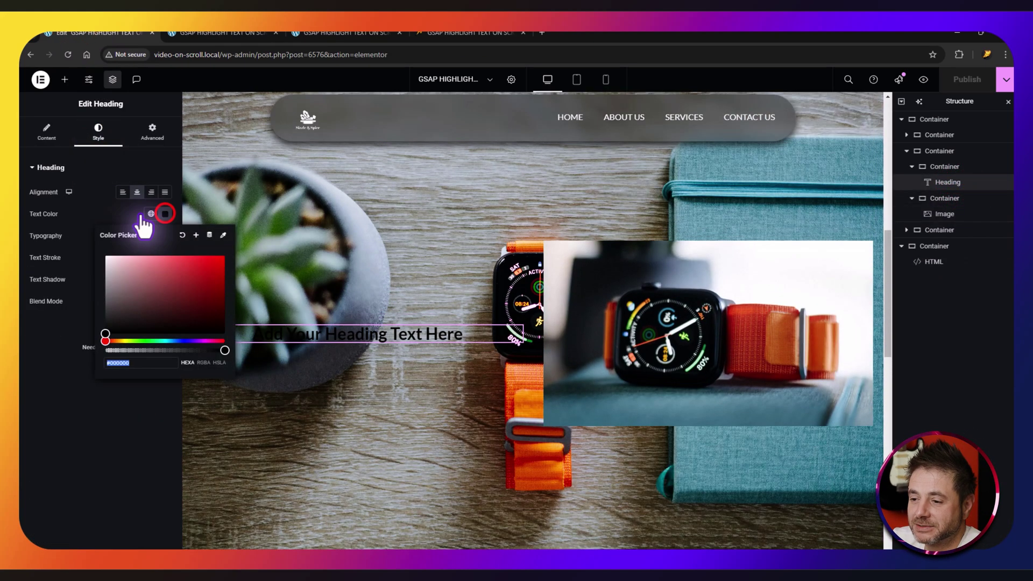
{"action": "left_click_drag", "start_coordinate": [223, 351], "coordinate": [153, 353]}
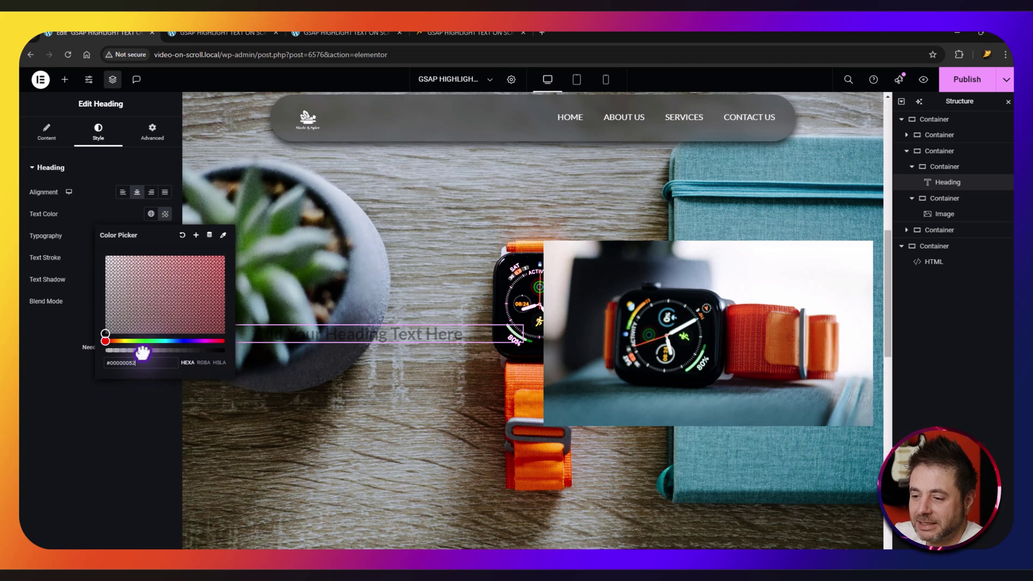
{"action": "left_click_drag", "start_coordinate": [143, 352], "coordinate": [149, 351]}
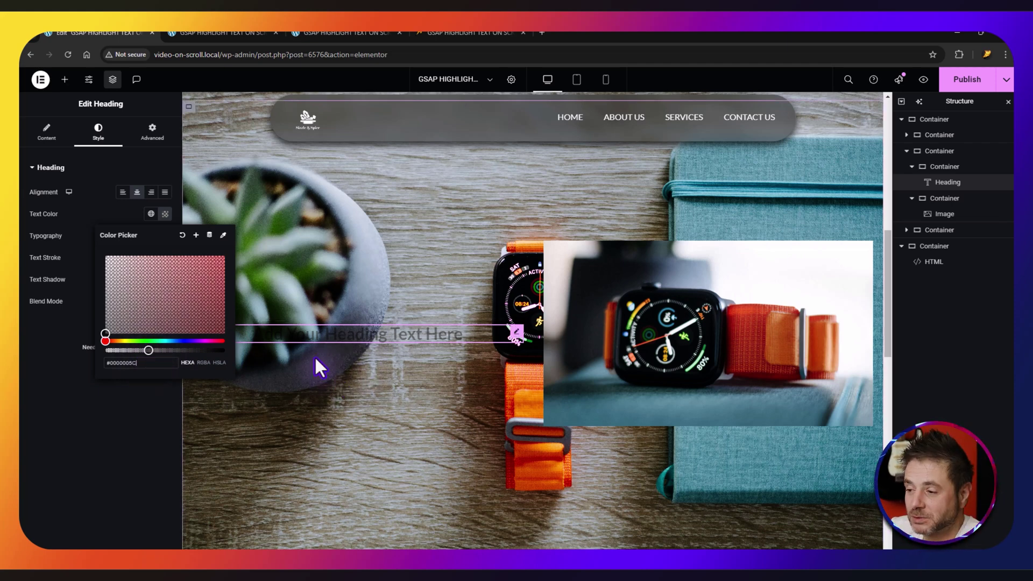
{"action": "left_click", "coordinate": [58, 403]}
{"action": "left_click", "coordinate": [967, 79]}
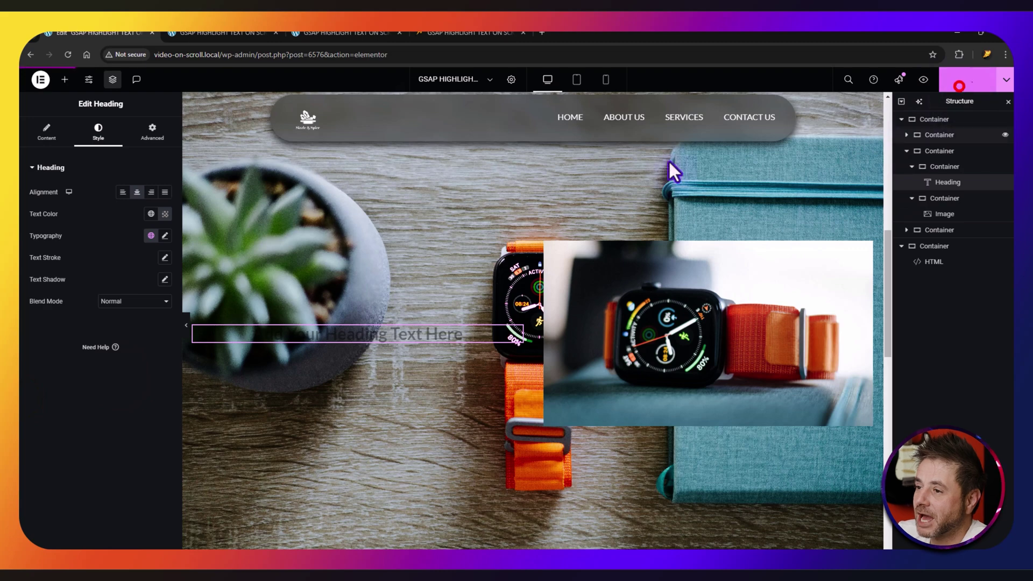
Reload the preview and scroll to see the faded grey heading fill in white letter by letter.
{"action": "left_click", "coordinate": [241, 35]}
{"action": "key", "text": "F5"}
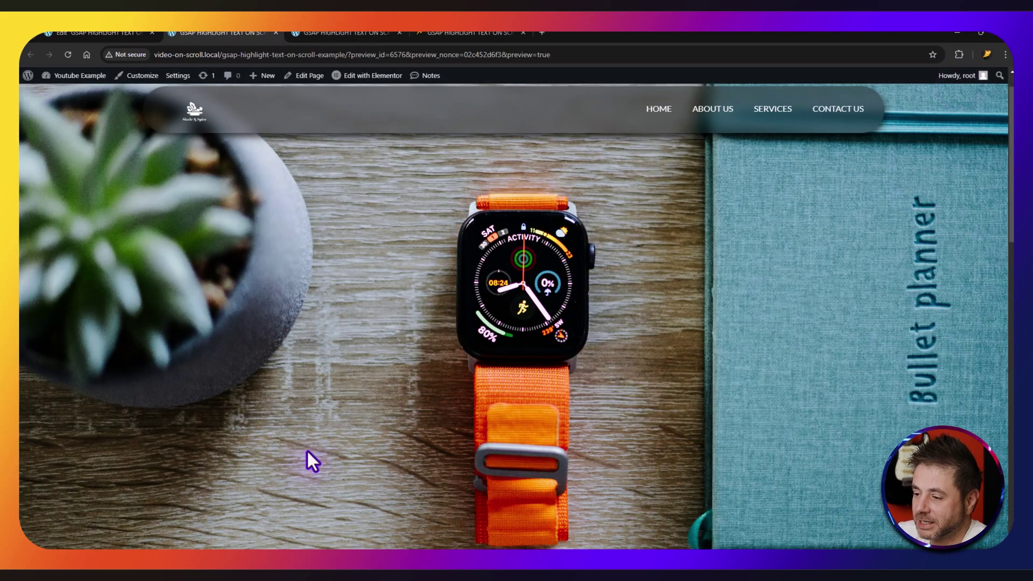
{"action": "scroll", "coordinate": [310, 450], "scroll_direction": "down", "scroll_amount": 5}
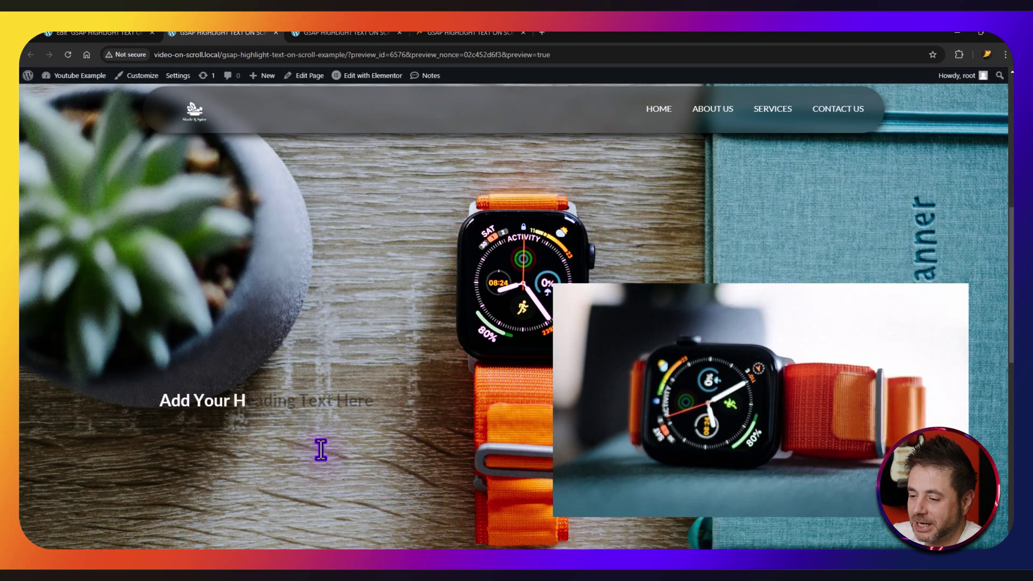
{"action": "scroll", "coordinate": [321, 447], "scroll_direction": "down", "scroll_amount": 3}
{"action": "scroll", "coordinate": [321, 446], "scroll_direction": "up", "scroll_amount": 4}
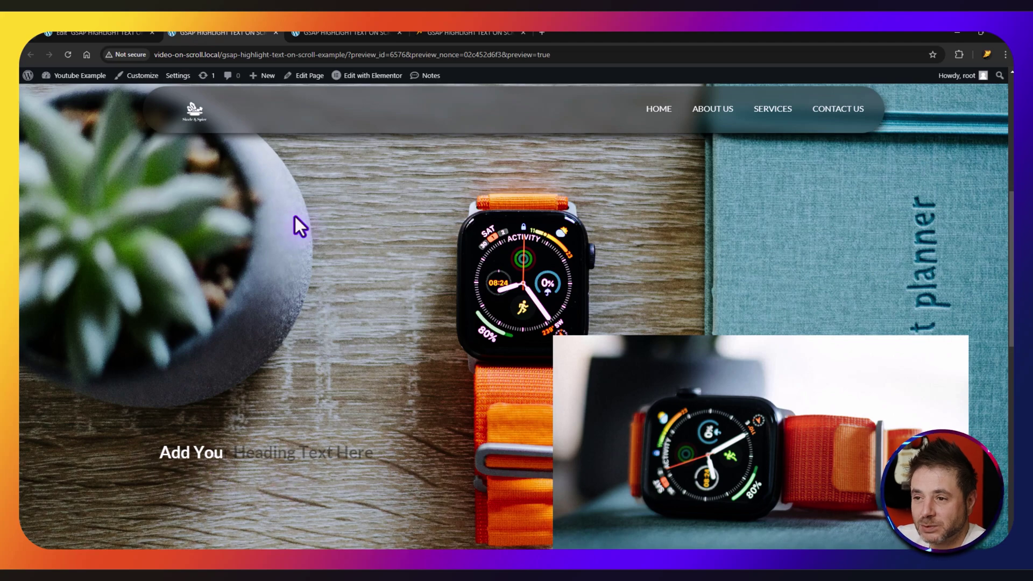
Review the HTML widget's ScrollTrigger settings: start 'top 45%', end '+=55%', scrub 0.5.
{"action": "left_click", "coordinate": [113, 34]}
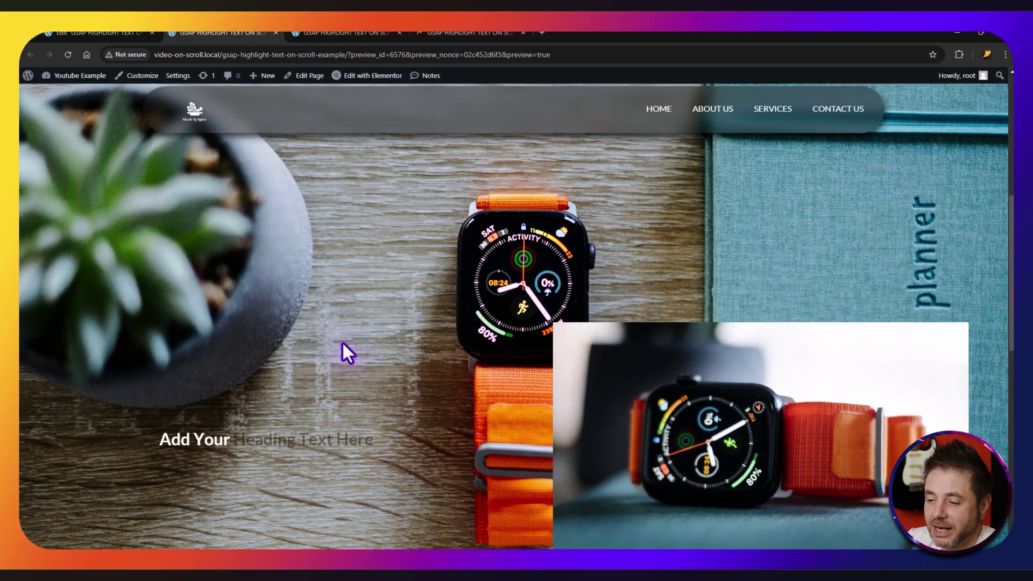
{"action": "scroll", "coordinate": [343, 344], "scroll_direction": "down", "scroll_amount": 2}
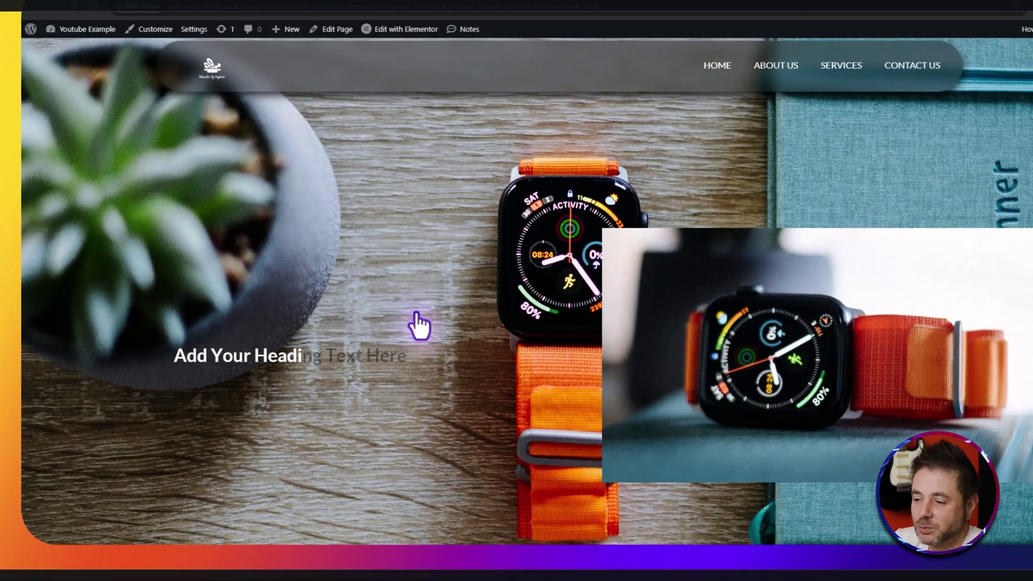
{"action": "scroll", "coordinate": [388, 346], "scroll_direction": "down", "scroll_amount": 2}
{"action": "scroll", "coordinate": [387, 345], "scroll_direction": "up", "scroll_amount": 1}
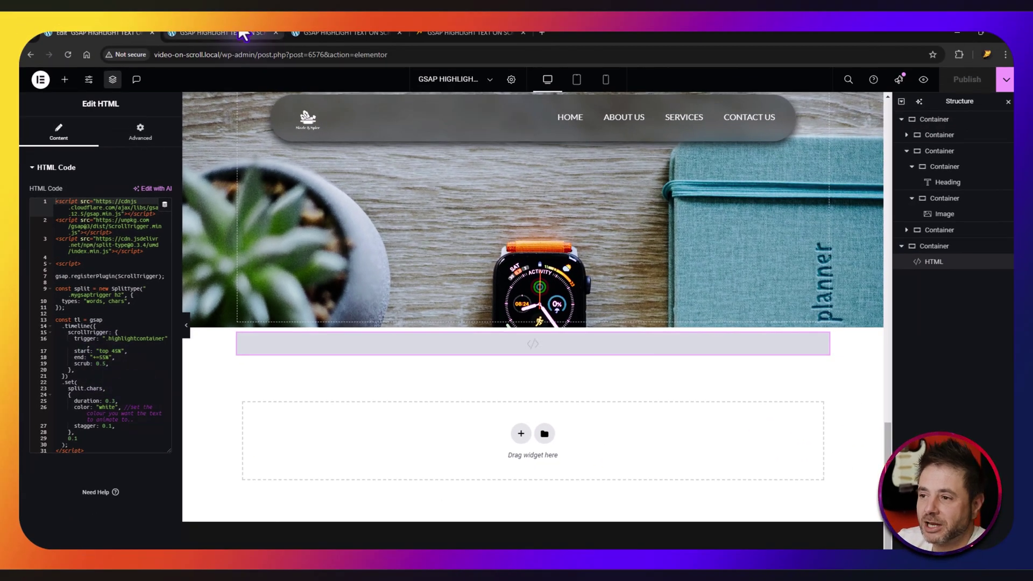
{"action": "left_click", "coordinate": [221, 33]}
Select the heading text on the live page to show it fully highlighted in white.
{"action": "left_click", "coordinate": [110, 33]}
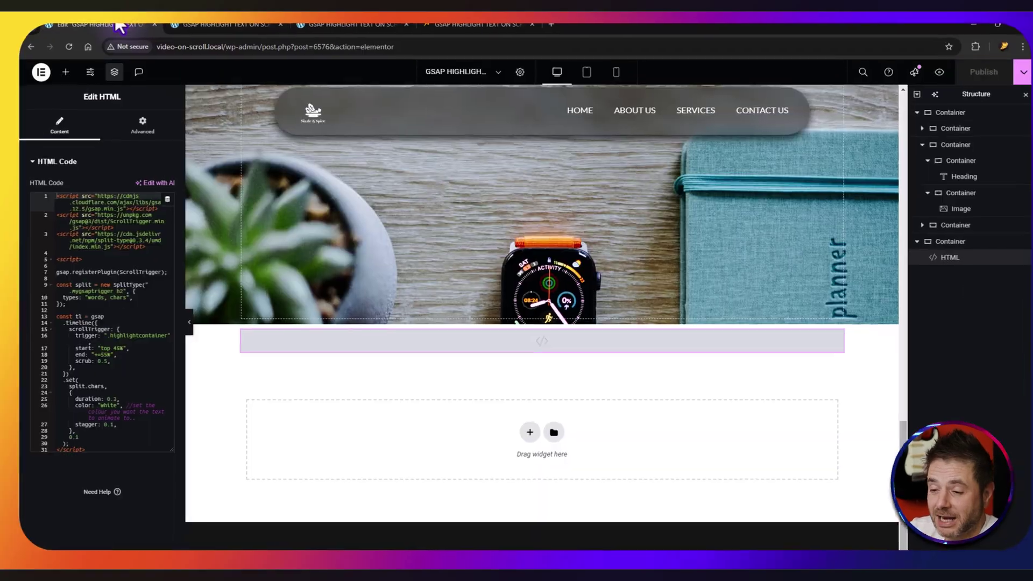
{"action": "left_click", "coordinate": [231, 33]}
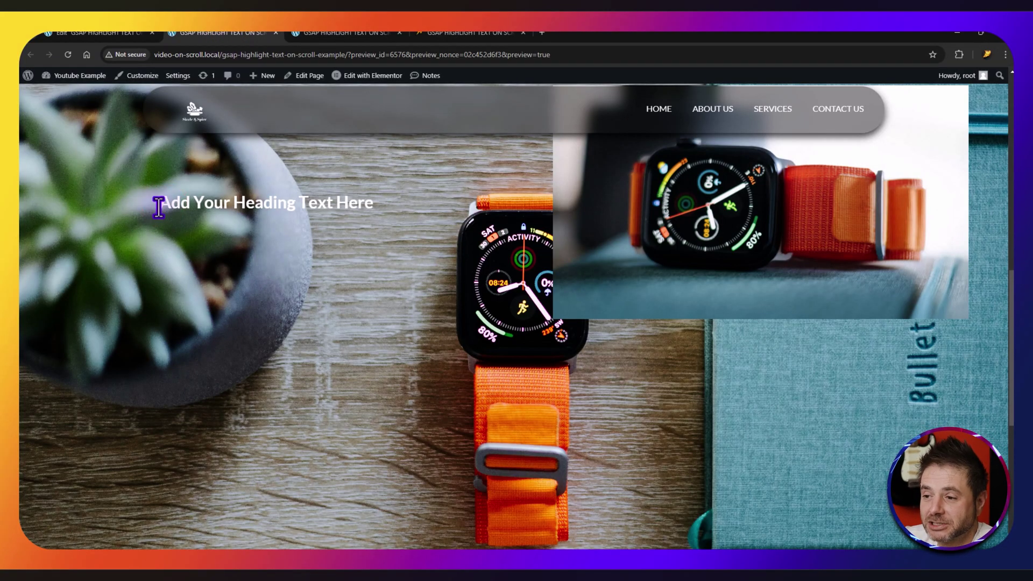
{"action": "left_click_drag", "start_coordinate": [158, 204], "coordinate": [291, 226]}
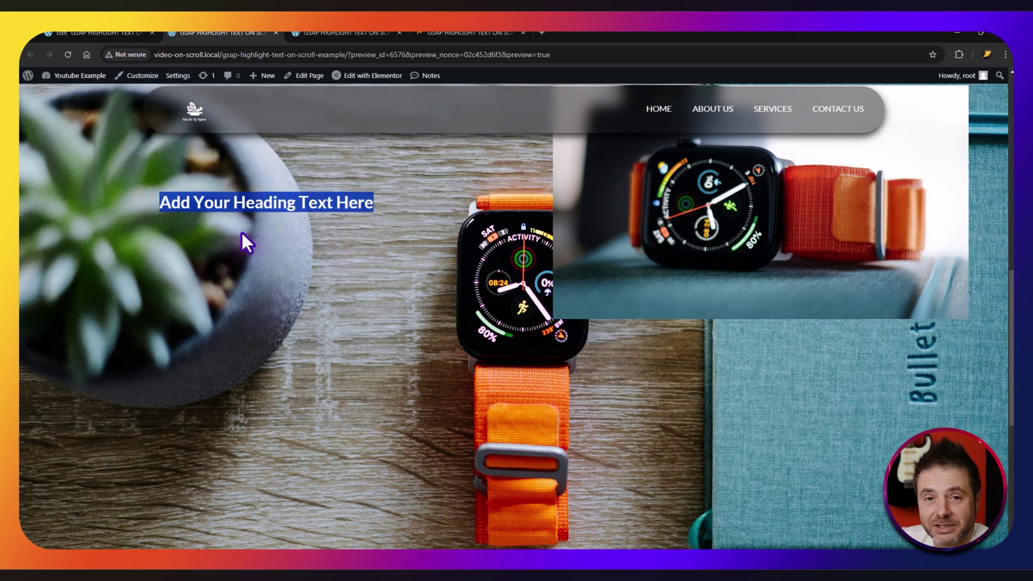
{"action": "left_click", "coordinate": [102, 32]}
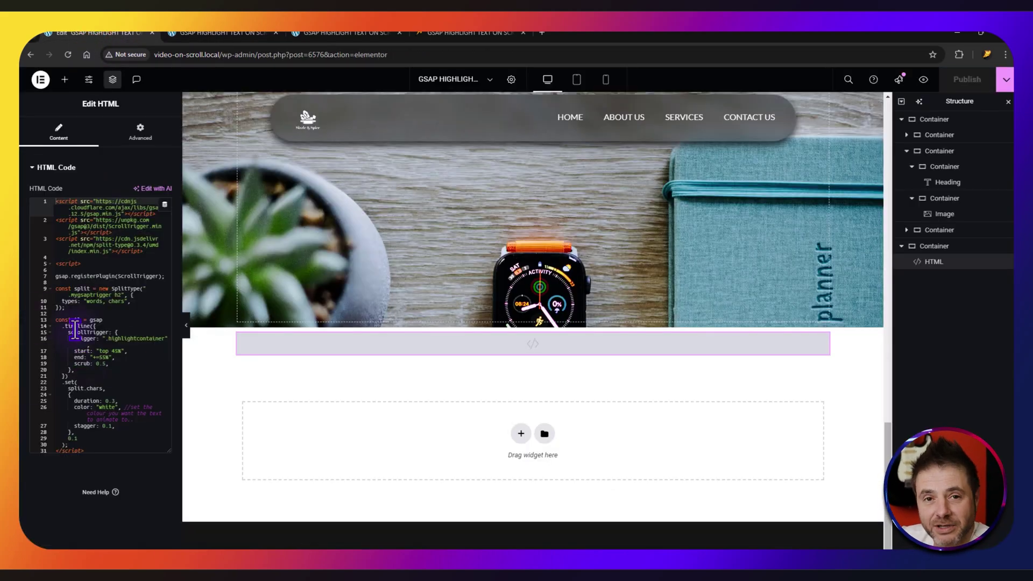
Switch the heading widget's HTML Tag in the Content settings from H2 to H1.
{"action": "left_click", "coordinate": [132, 339]}
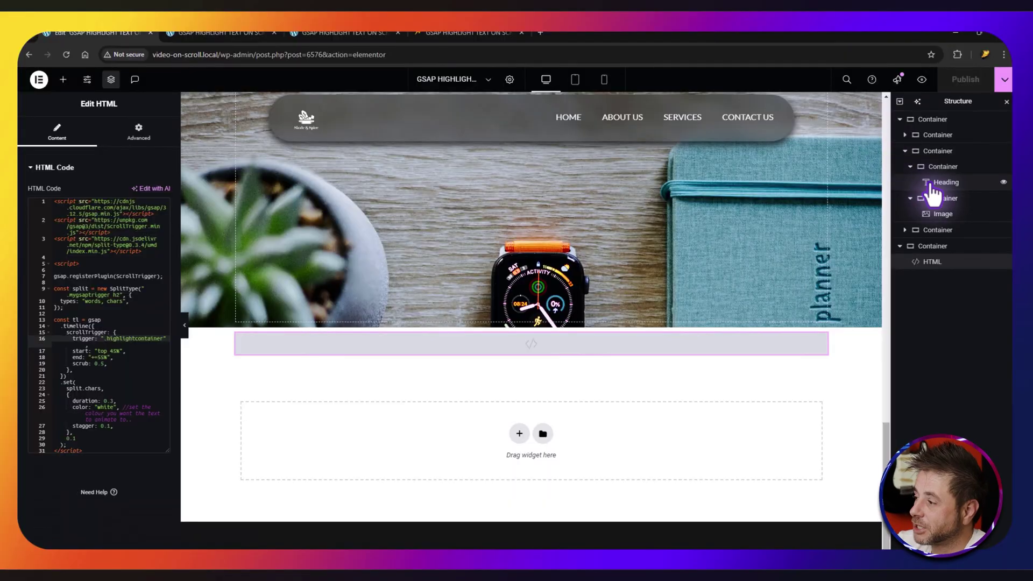
{"action": "left_click", "coordinate": [936, 183]}
{"action": "left_click", "coordinate": [45, 132]}
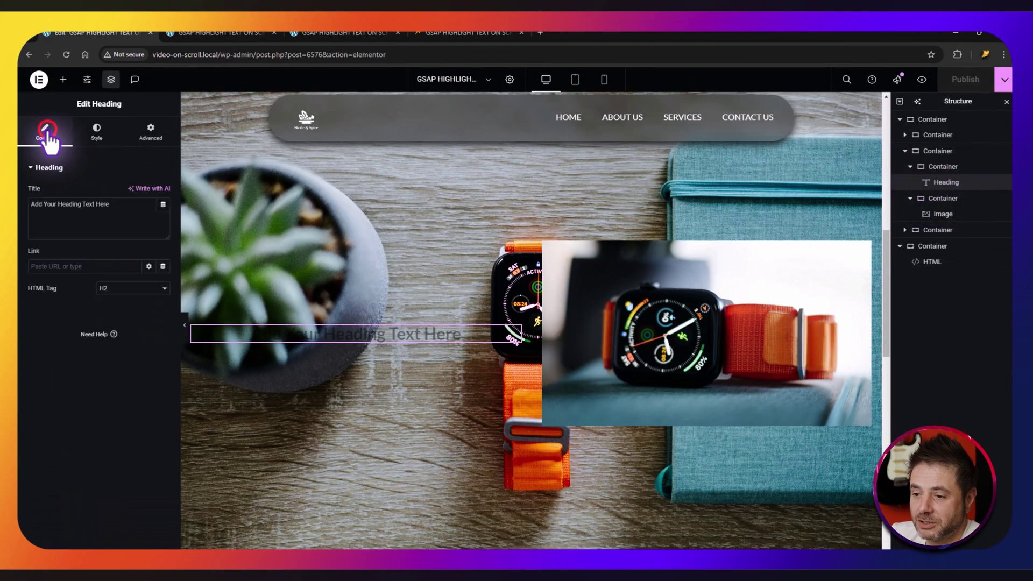
{"action": "left_click", "coordinate": [120, 289]}
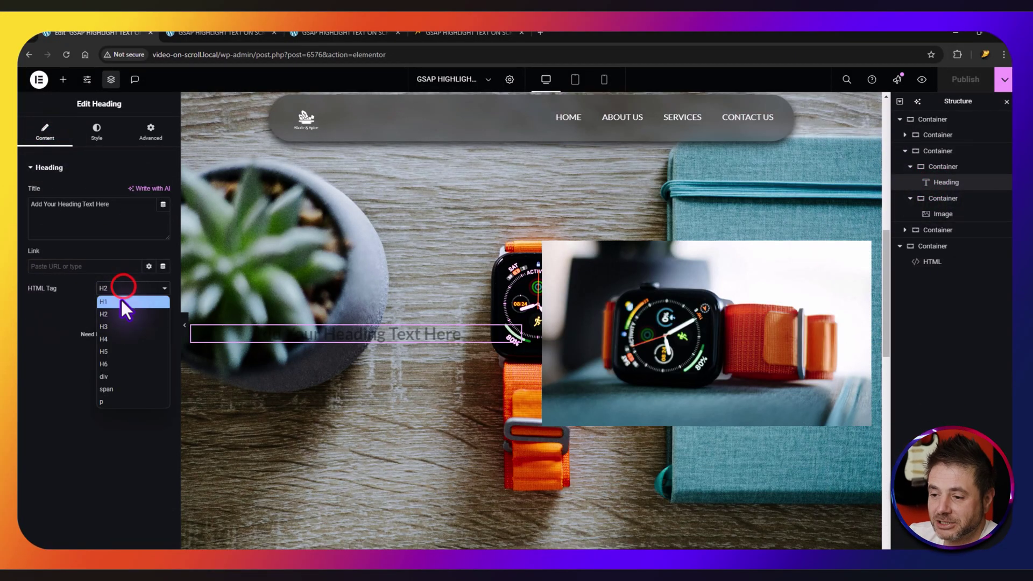
{"action": "left_click", "coordinate": [121, 299]}
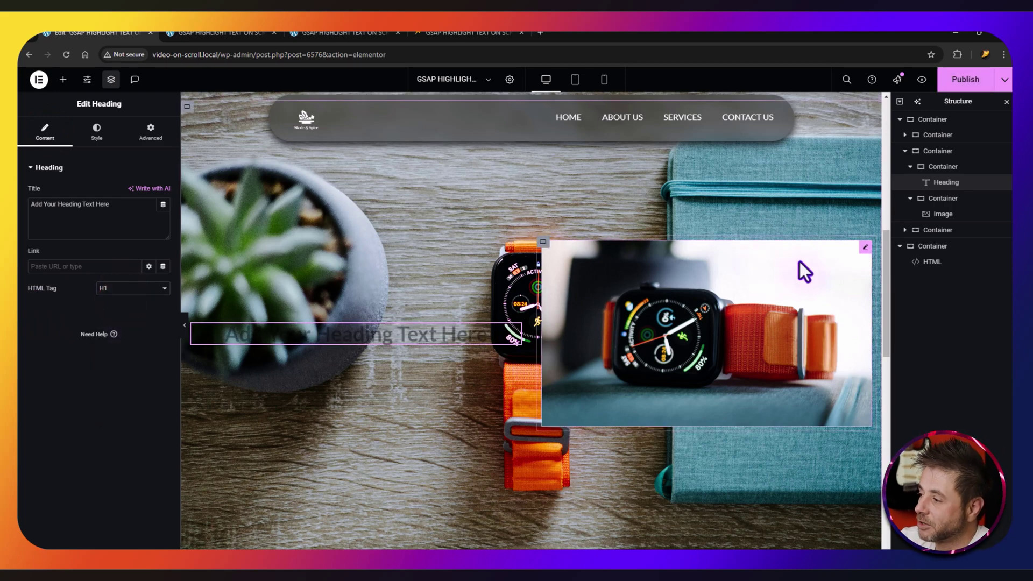
{"action": "left_click", "coordinate": [933, 269]}
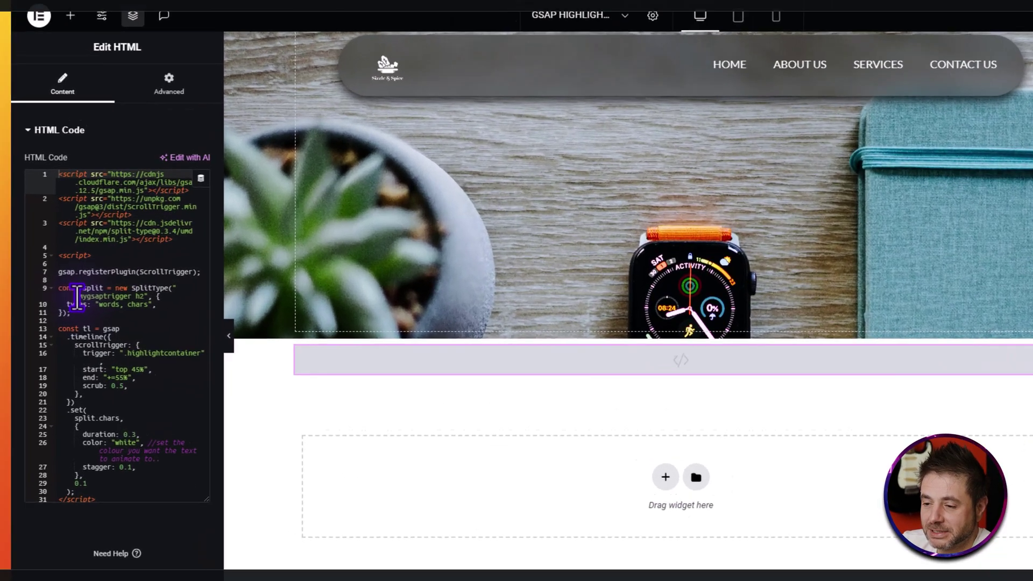
Change line 9's selector from '.mygsaptrigger h2' to '.mygsaptrigger h1' and check the live preview.
{"action": "left_click_drag", "start_coordinate": [74, 294], "coordinate": [149, 294]}
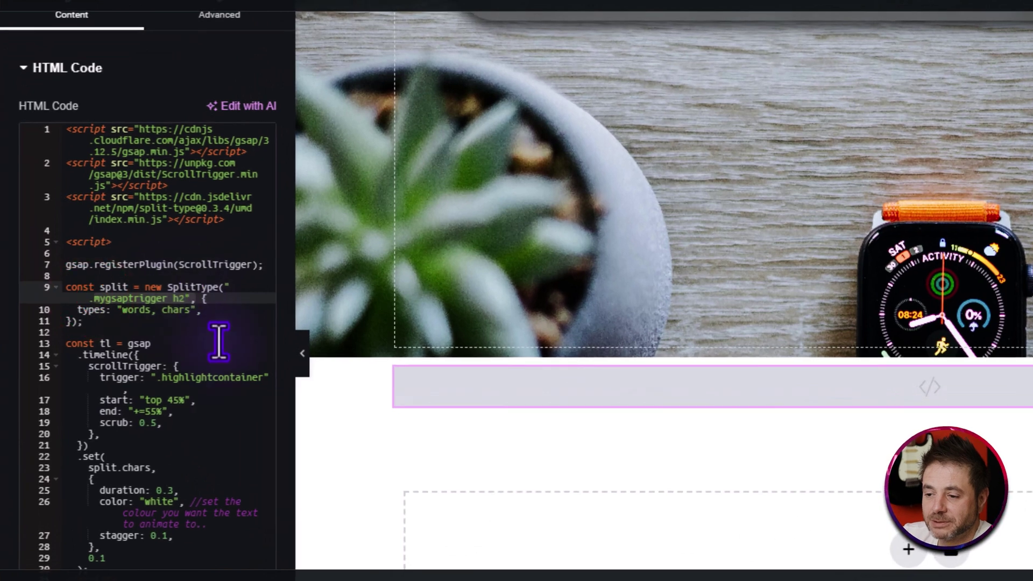
{"action": "left_click", "coordinate": [140, 294]}
{"action": "key", "text": "BackSpace"}
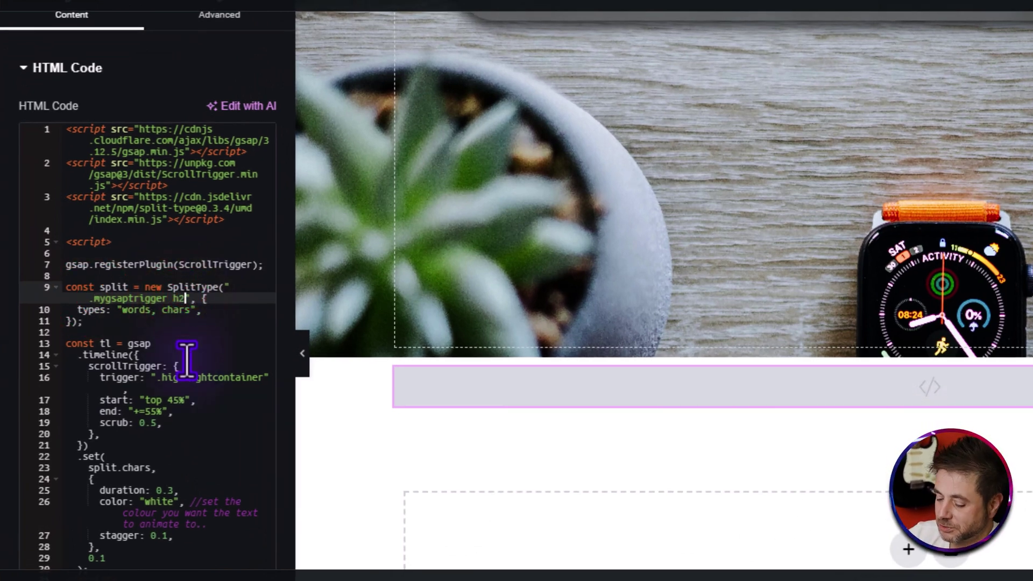
{"action": "type", "text": "1"}
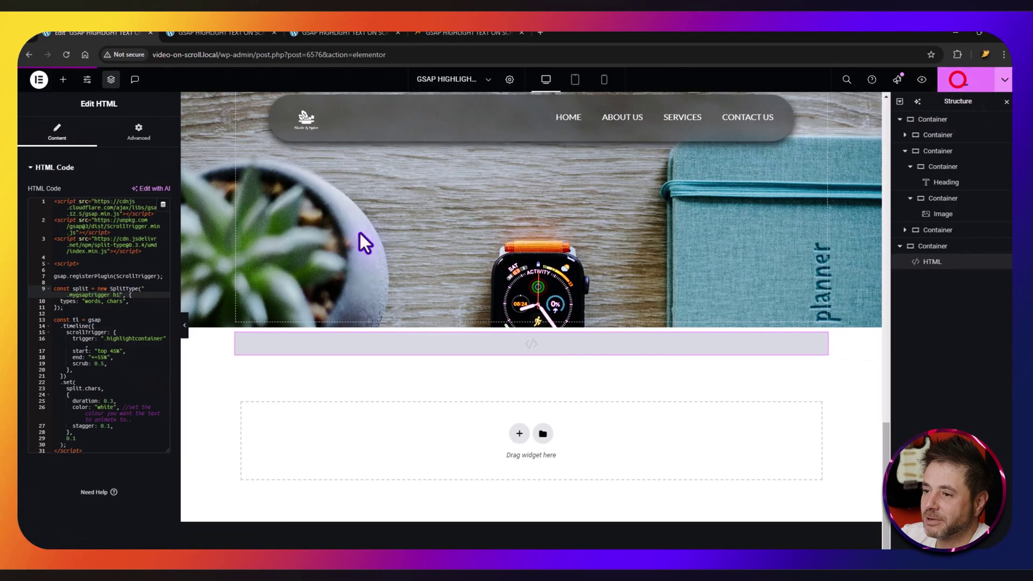
{"action": "left_click", "coordinate": [194, 34]}
{"action": "scroll", "coordinate": [371, 419], "scroll_direction": "down", "scroll_amount": 3}
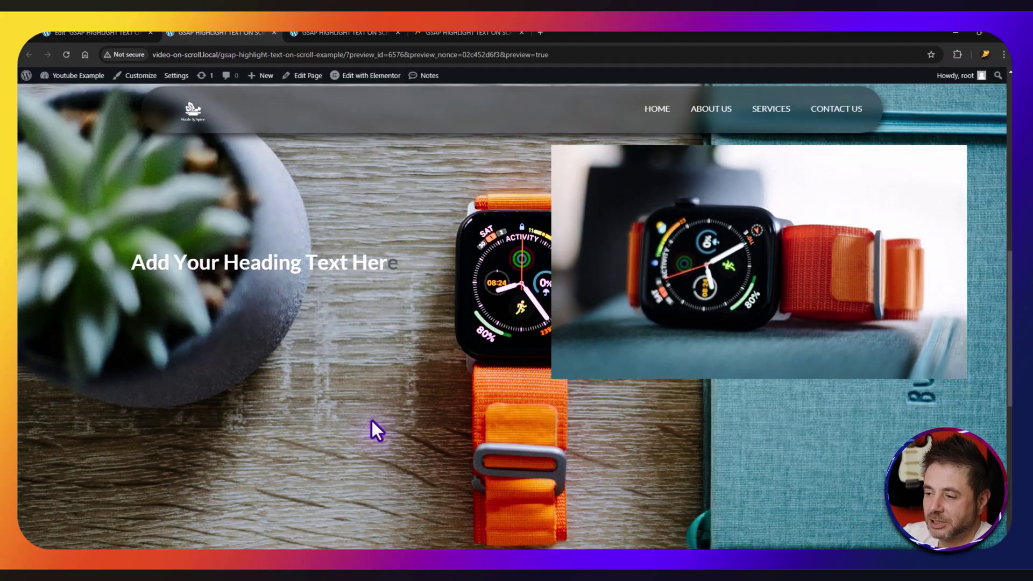